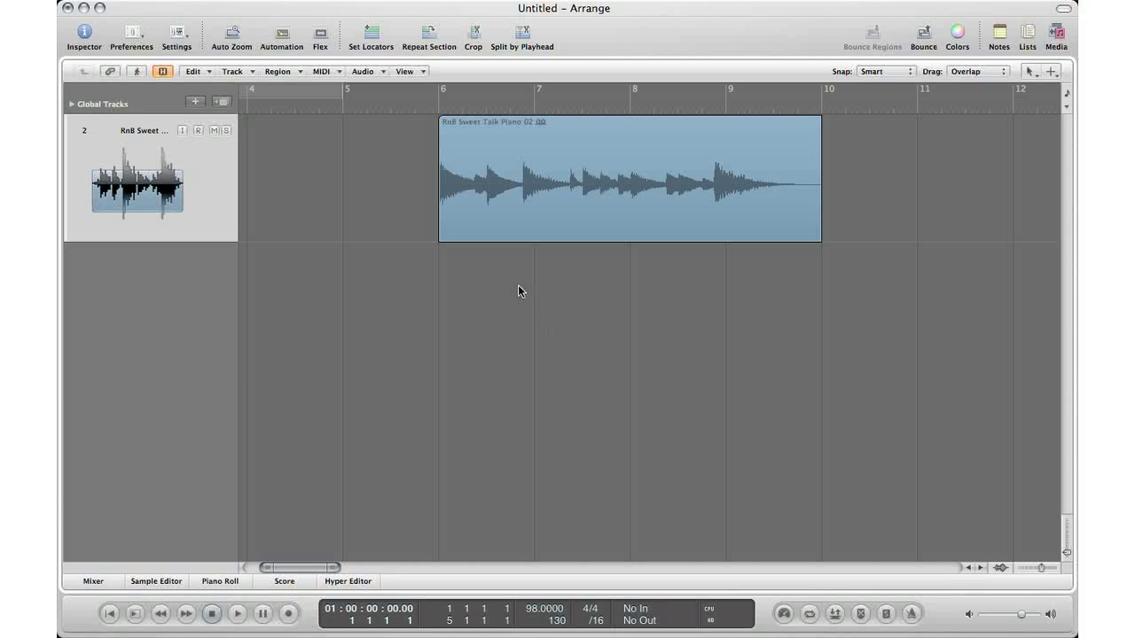
Step: Play the piano sample from just before its region, then select the region and open the Audio menu
click(415, 108)
key(space)
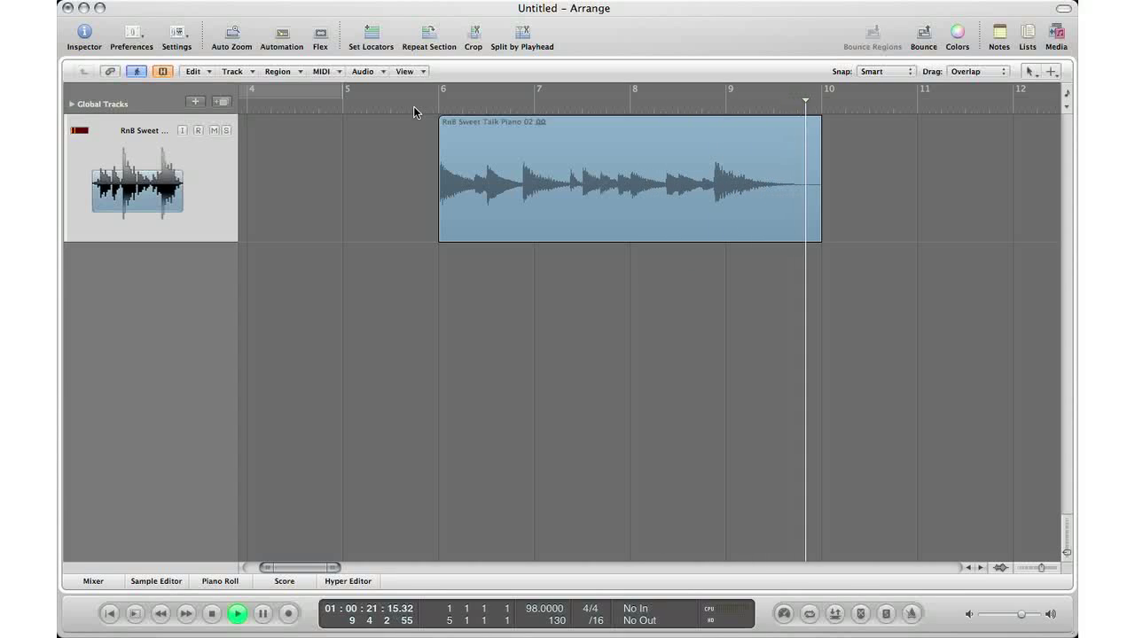
key(space)
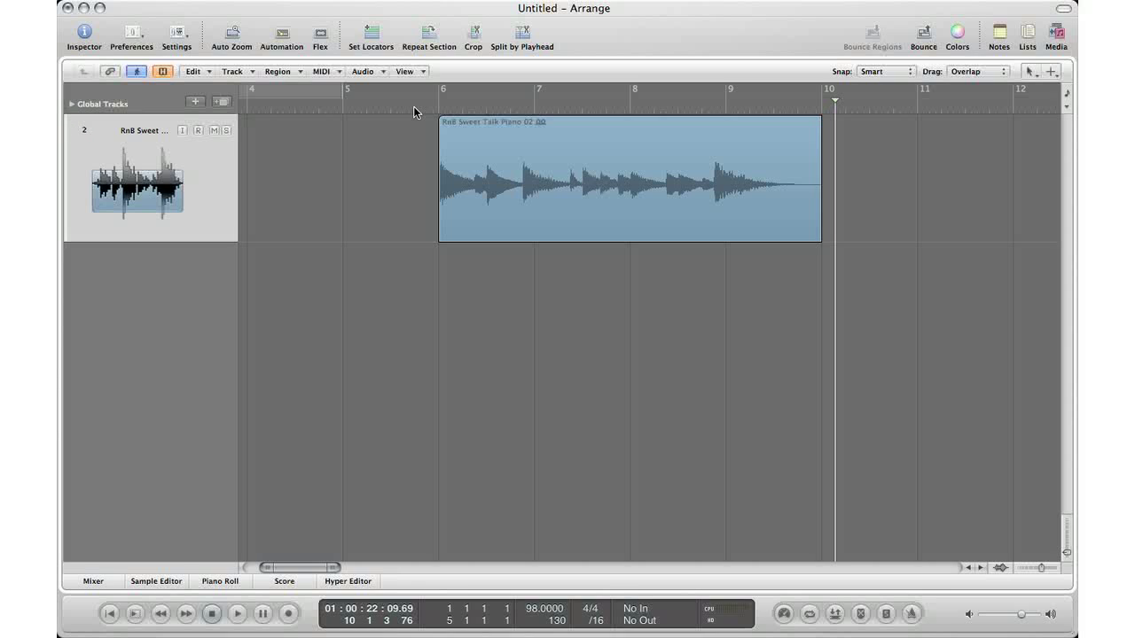
click(610, 176)
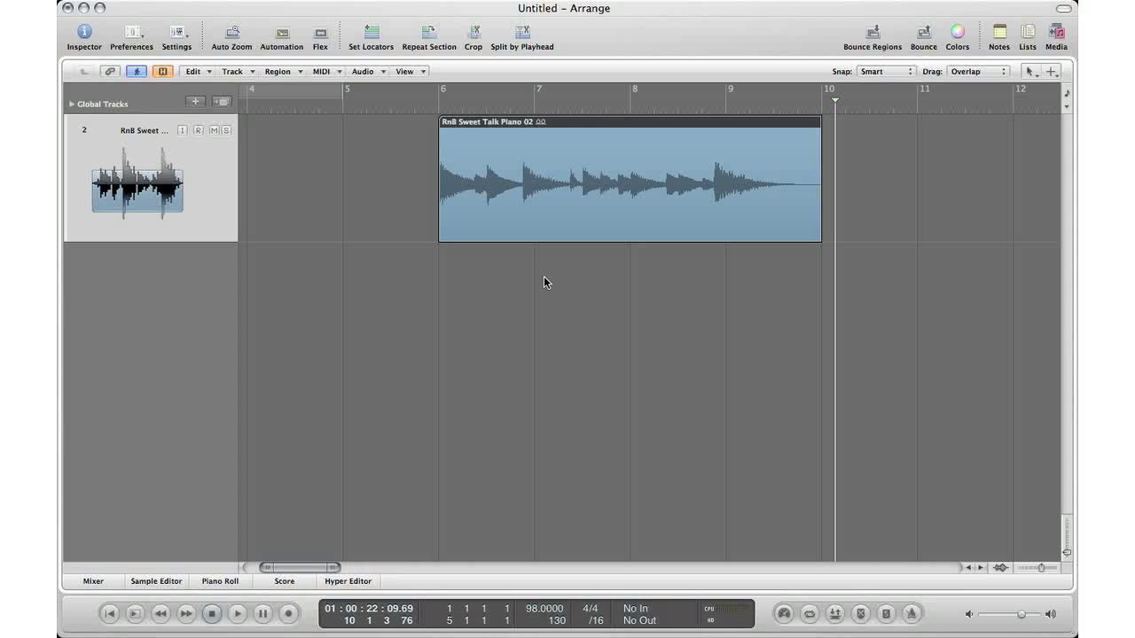
click(364, 71)
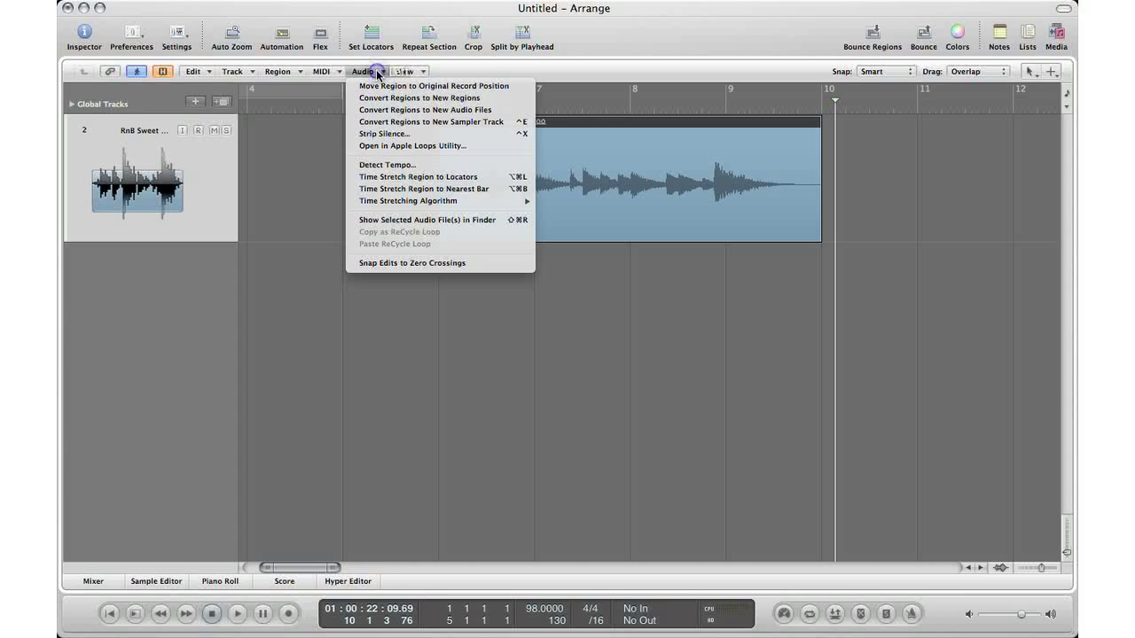
Step: Convert the piano region to a new sampler track, creating zones from Transient Markers
click(426, 123)
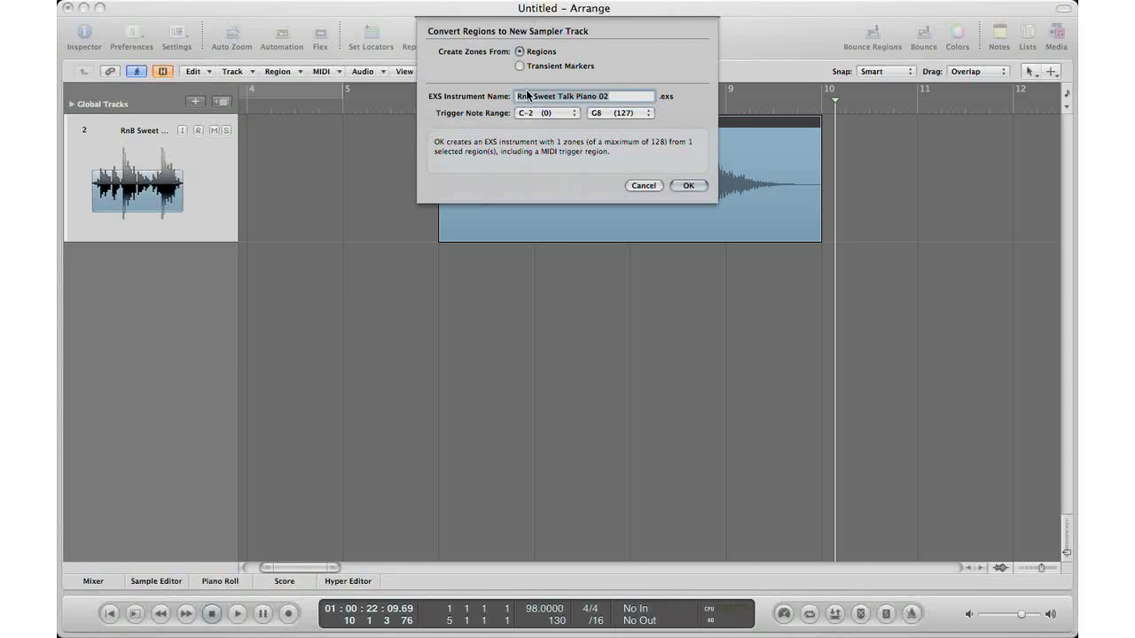
click(520, 65)
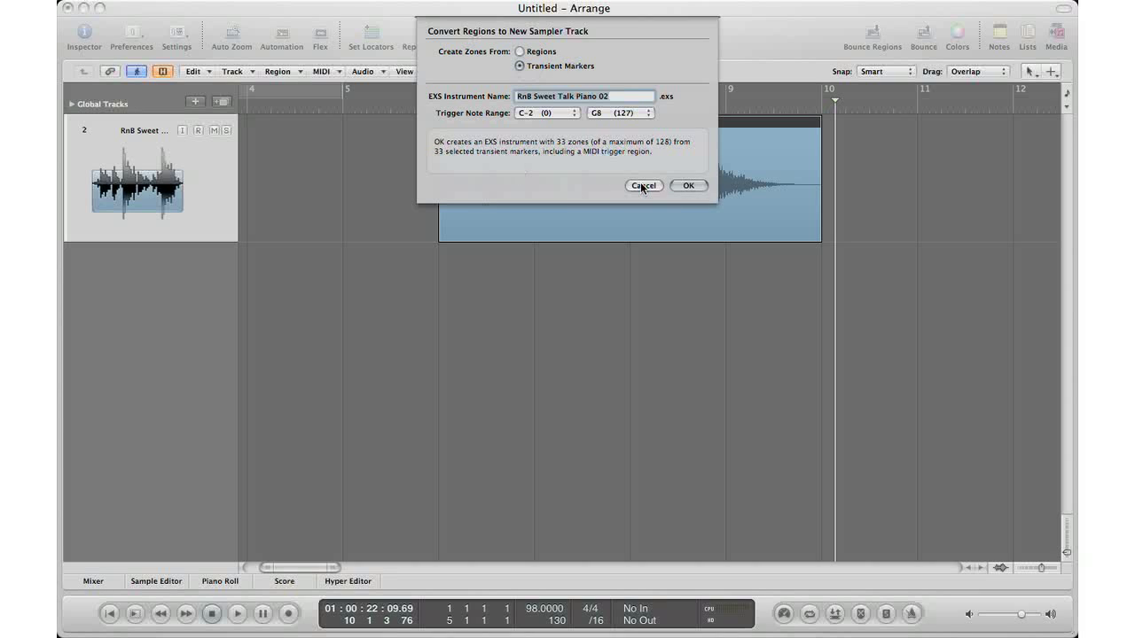
click(688, 185)
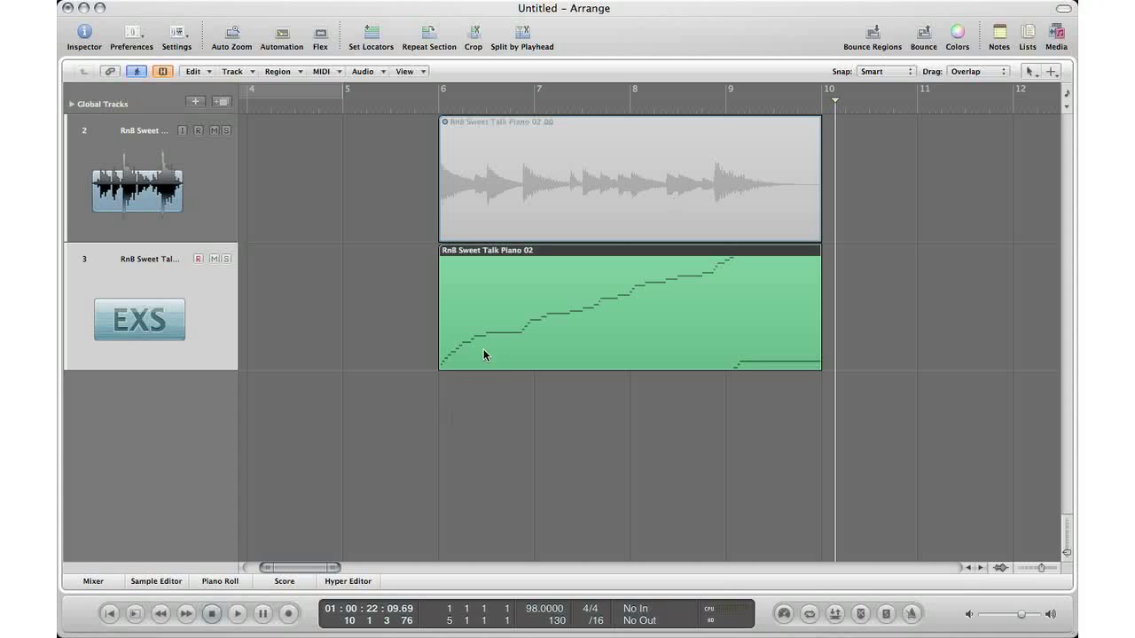
Step: Play the new sampler track from bar 6, then stop
key(space)
key(space)
click(436, 112)
key(space)
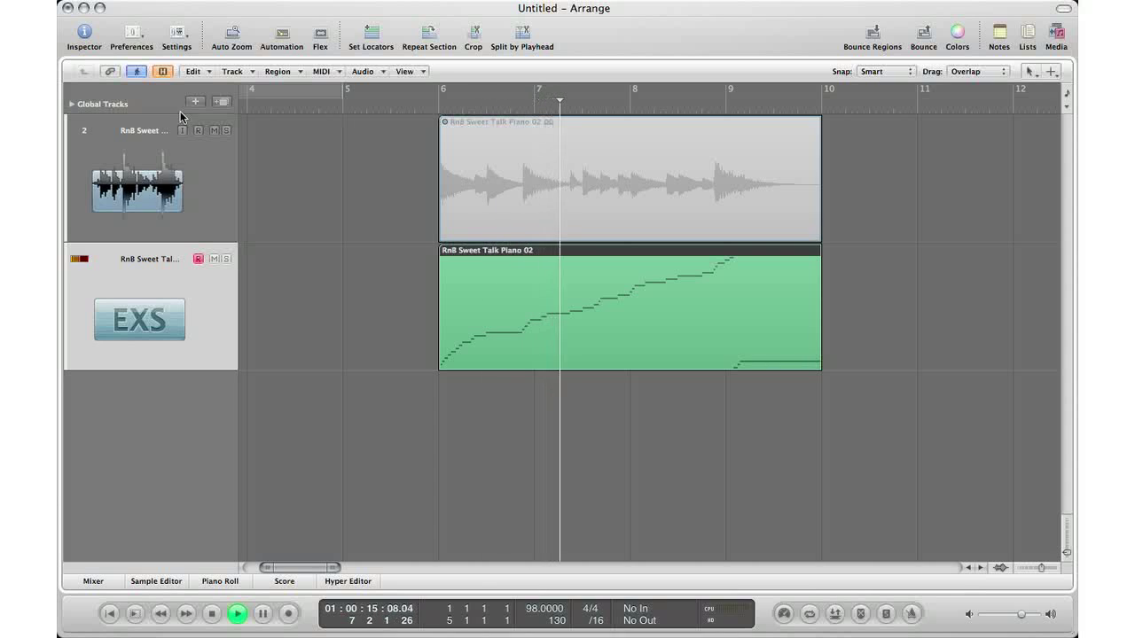
key(space)
Step: Check the EXS24 zone mapping, turn on Musical Typing, and close the editor and plug-in windows
click(85, 35)
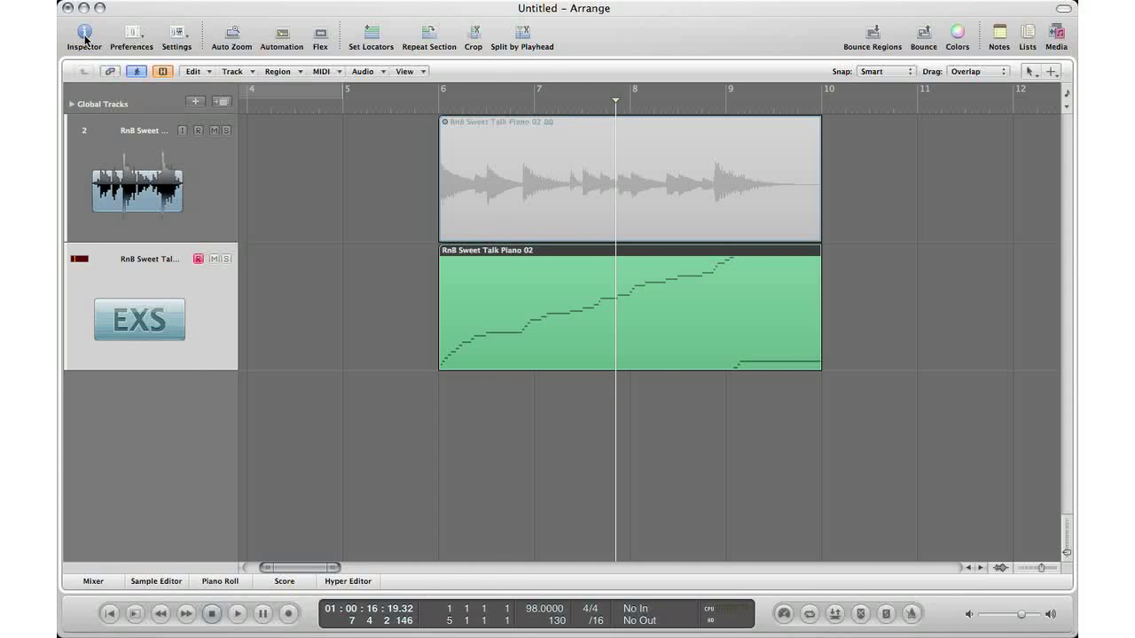
click(93, 378)
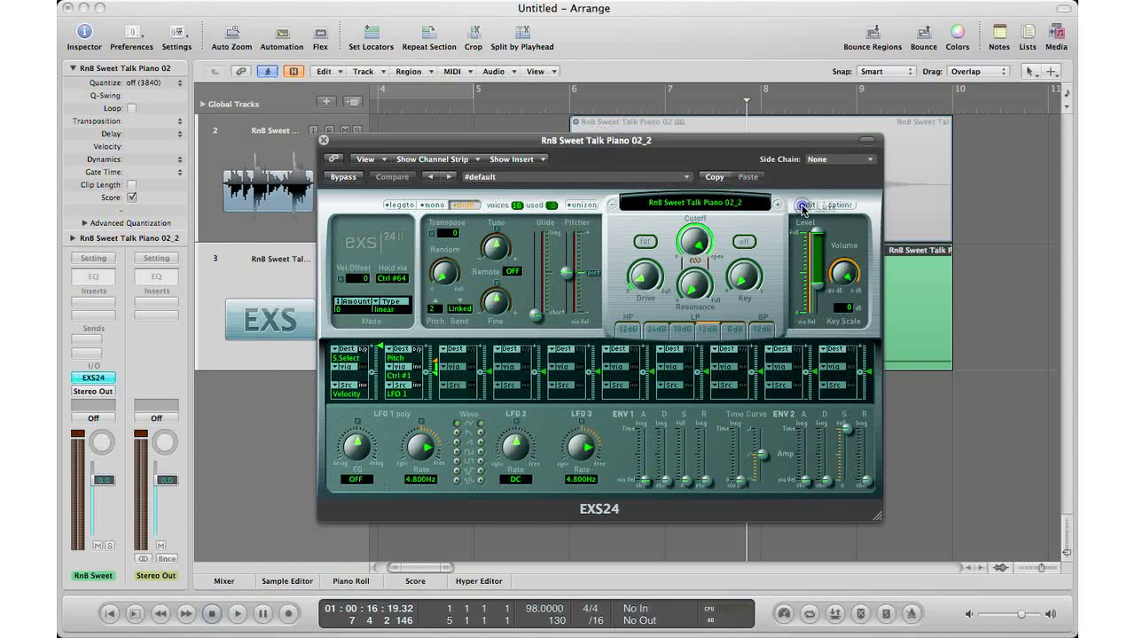
click(806, 205)
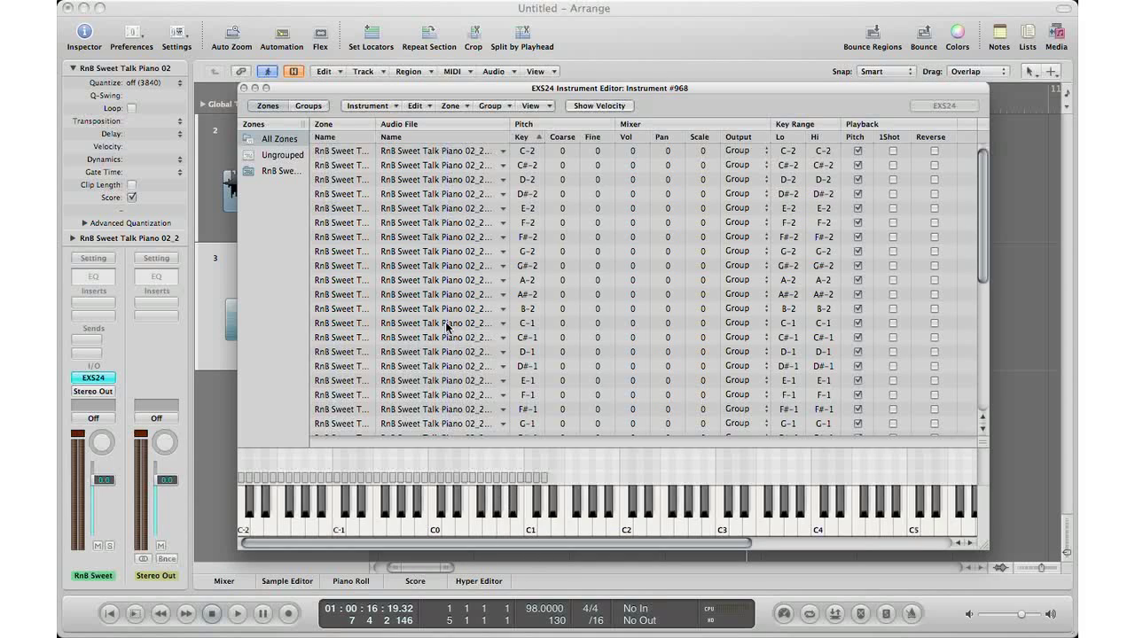
key(Caps_Lock)
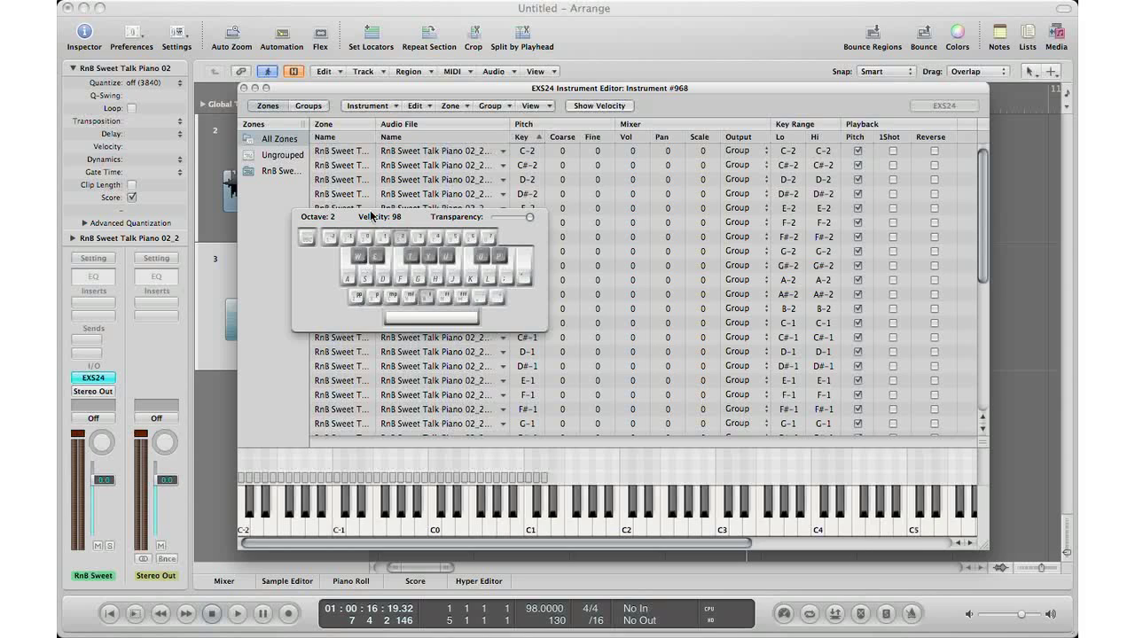
click(242, 88)
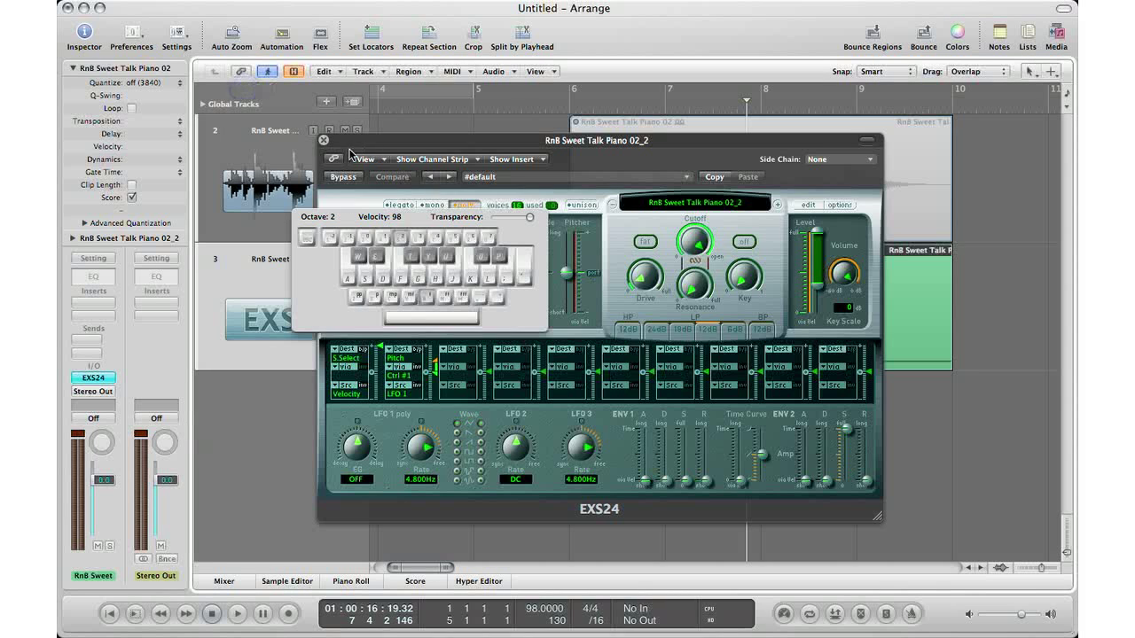
click(324, 140)
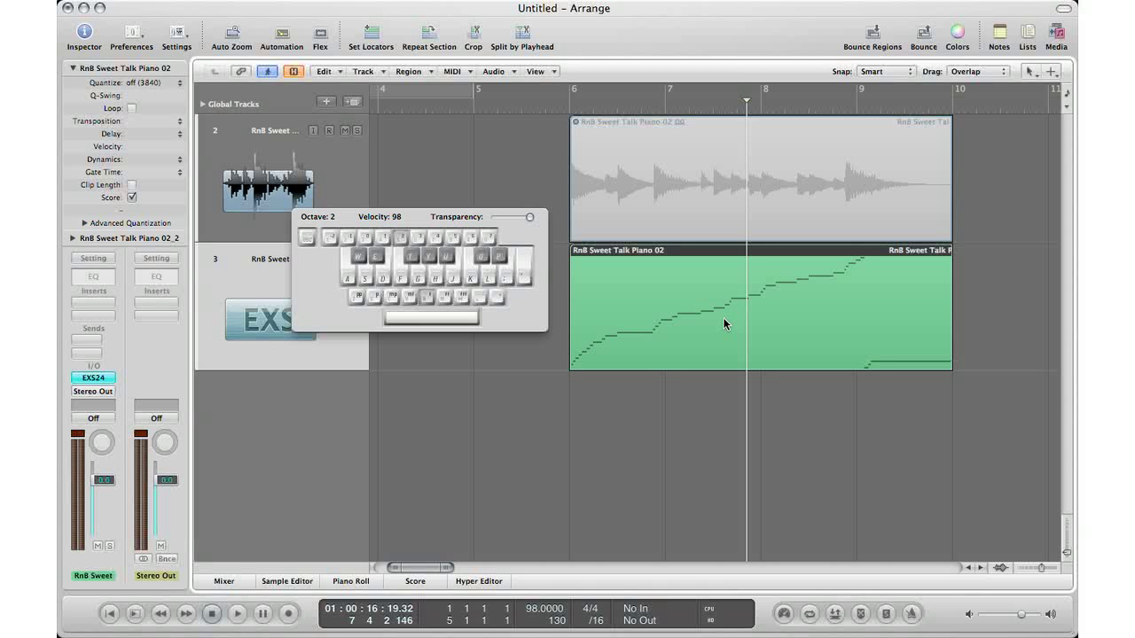
Step: Select the green MIDI region and drag in the ruler near the region's start
drag(842, 438, 769, 344)
click(759, 330)
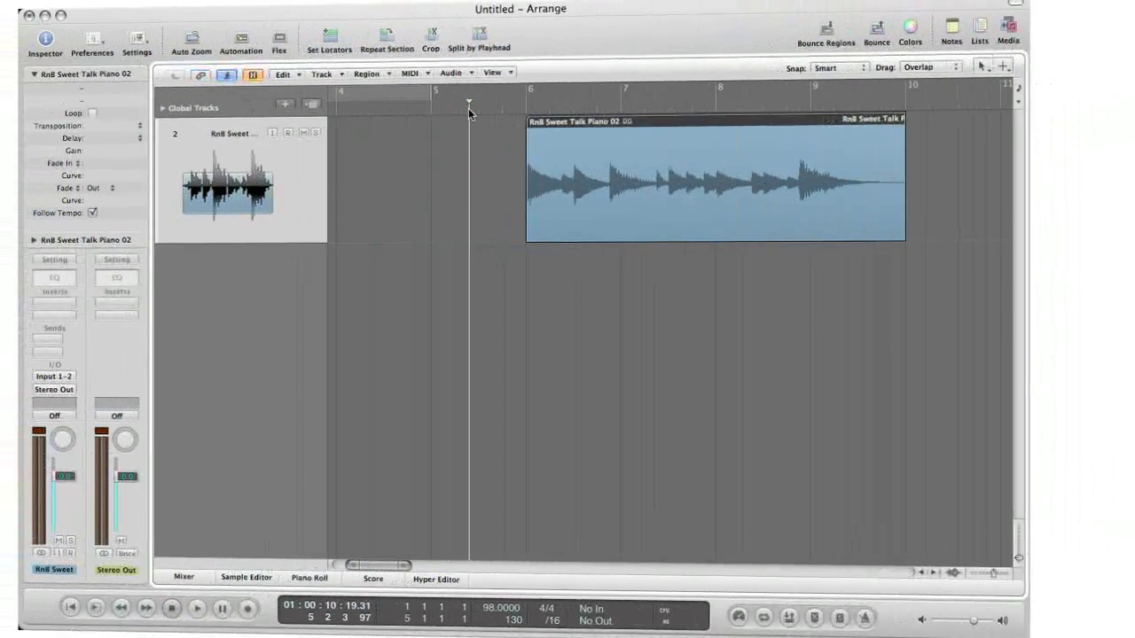
drag(468, 108, 511, 106)
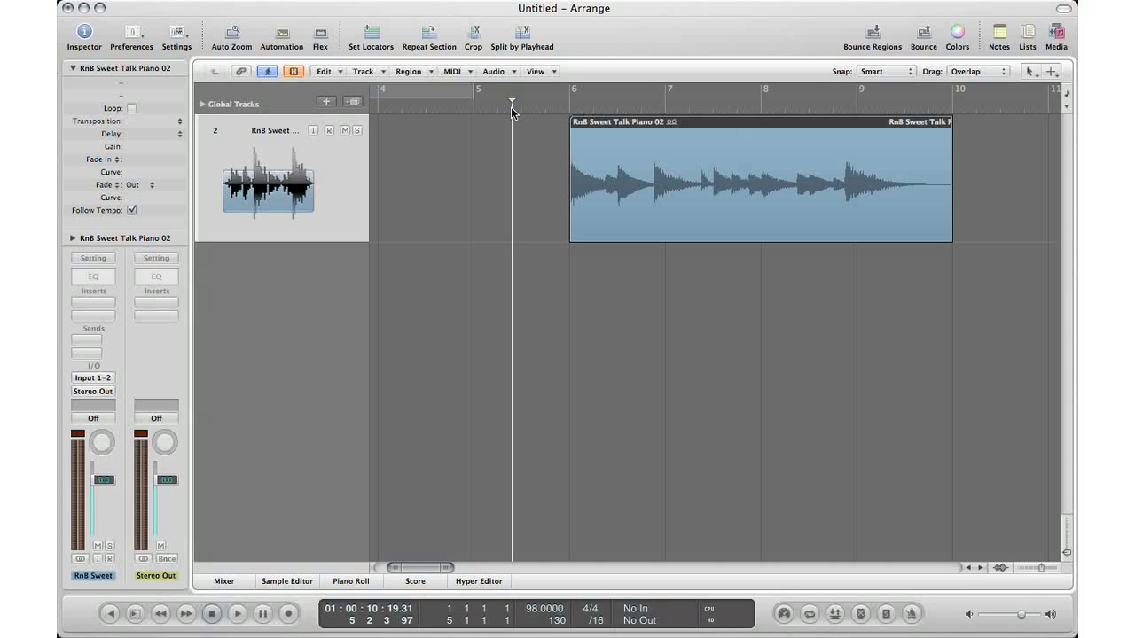
Step: Split the piano region at each note attack during playback, then select all 13 chops
key(space)
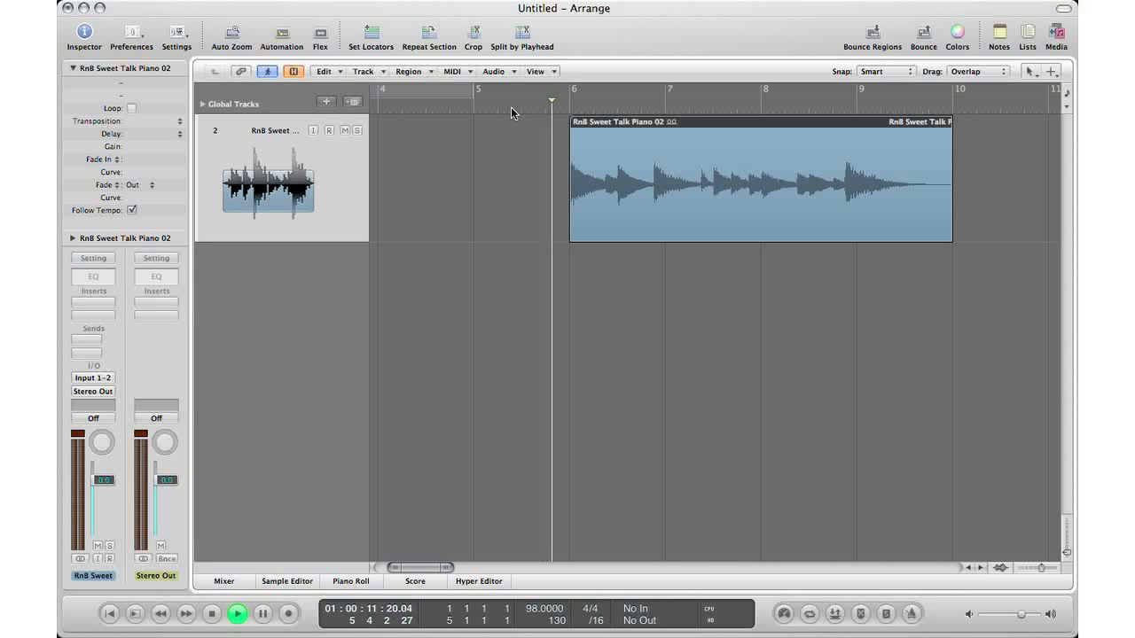
key(backslash)
key(backslash)
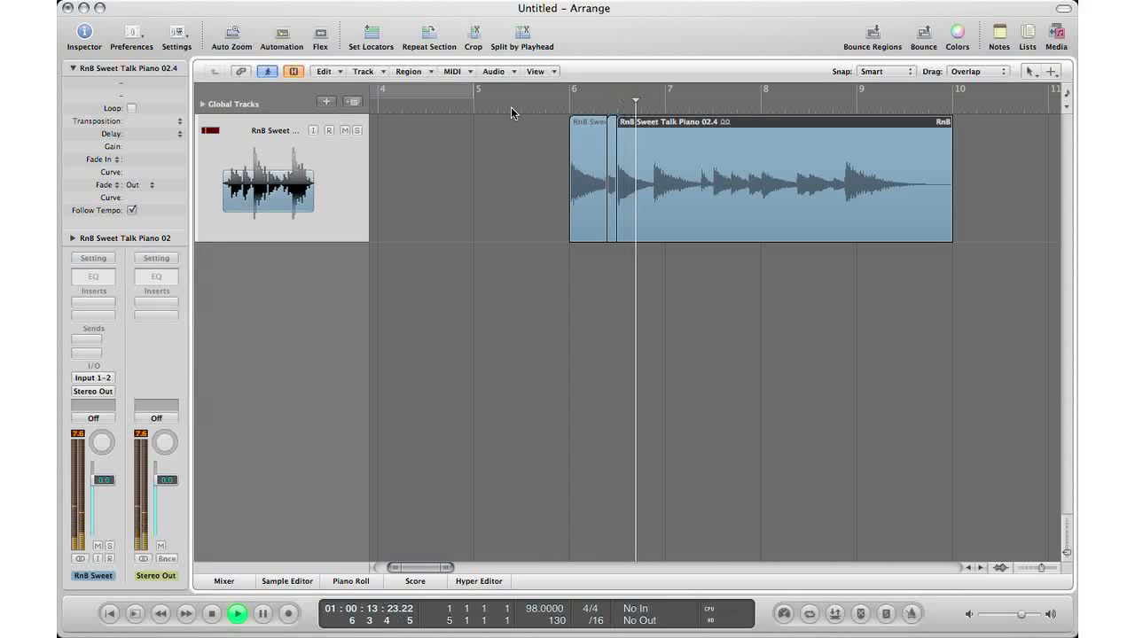
key(backslash)
key(backslash)
key(backslash)
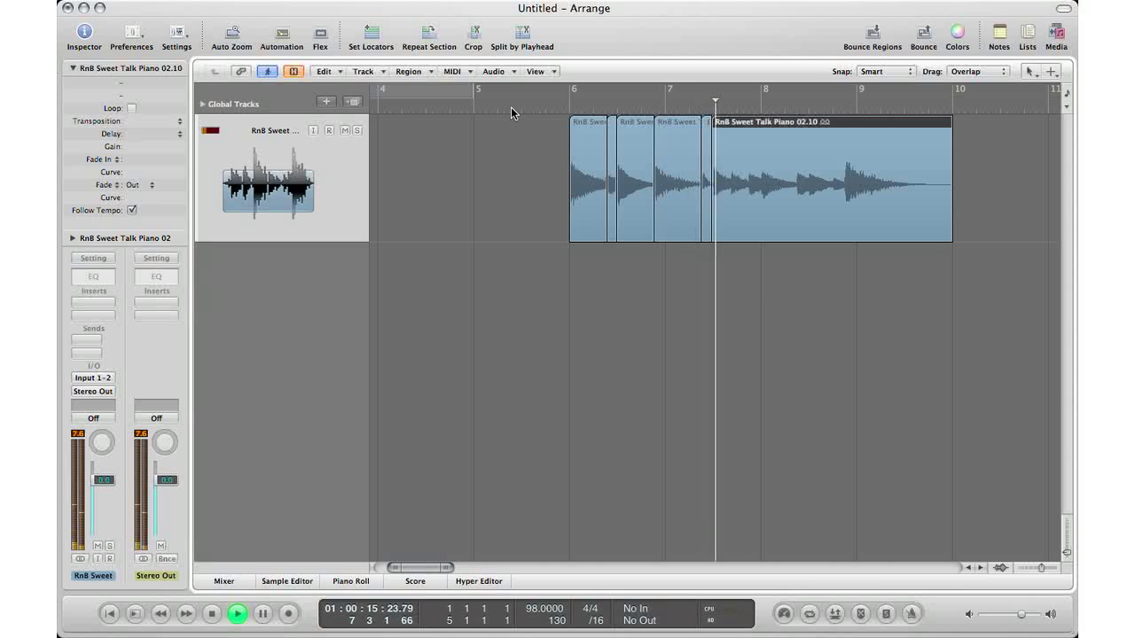
key(backslash)
key(backslash)
key(backslash)
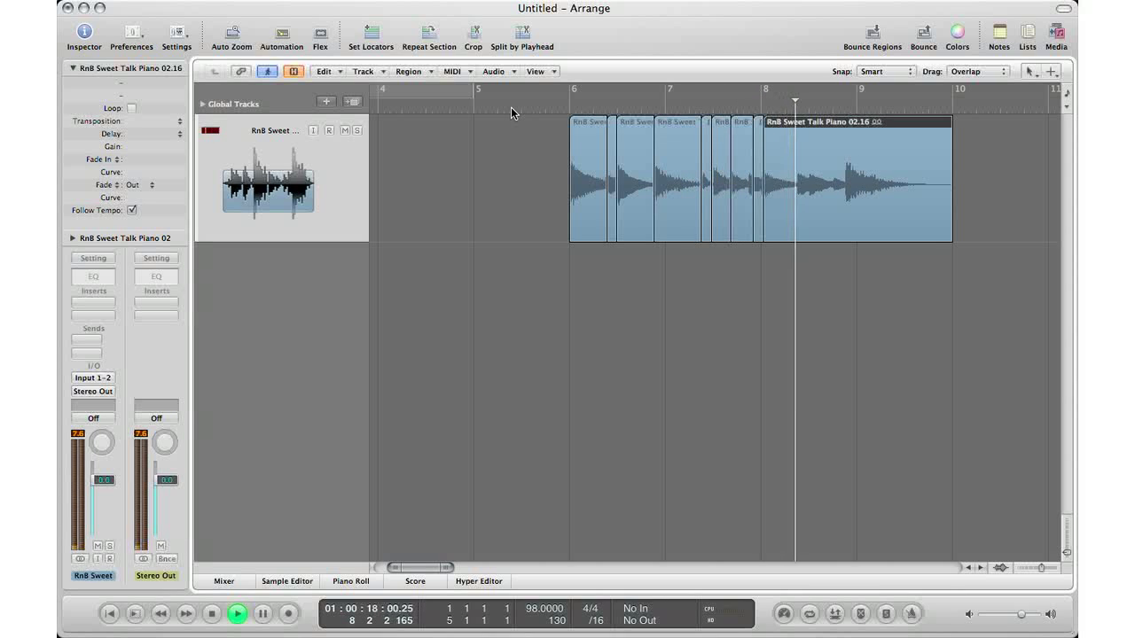
key(backslash)
key(backslash)
key(backslash)
key(backslash)
key(backslash)
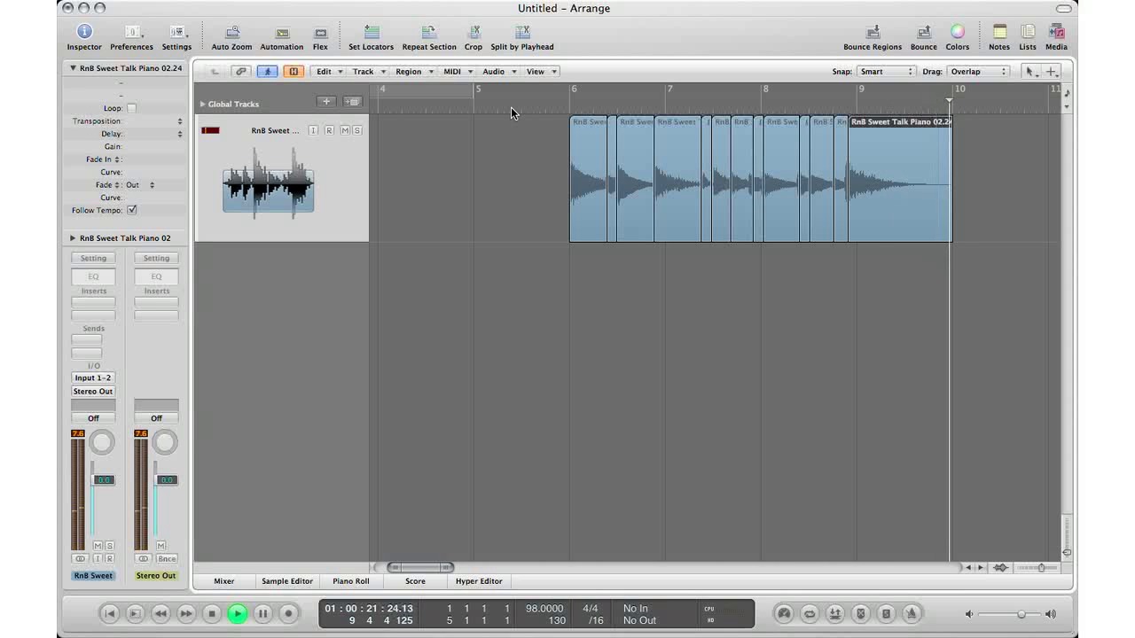
key(space)
drag(488, 149, 1011, 206)
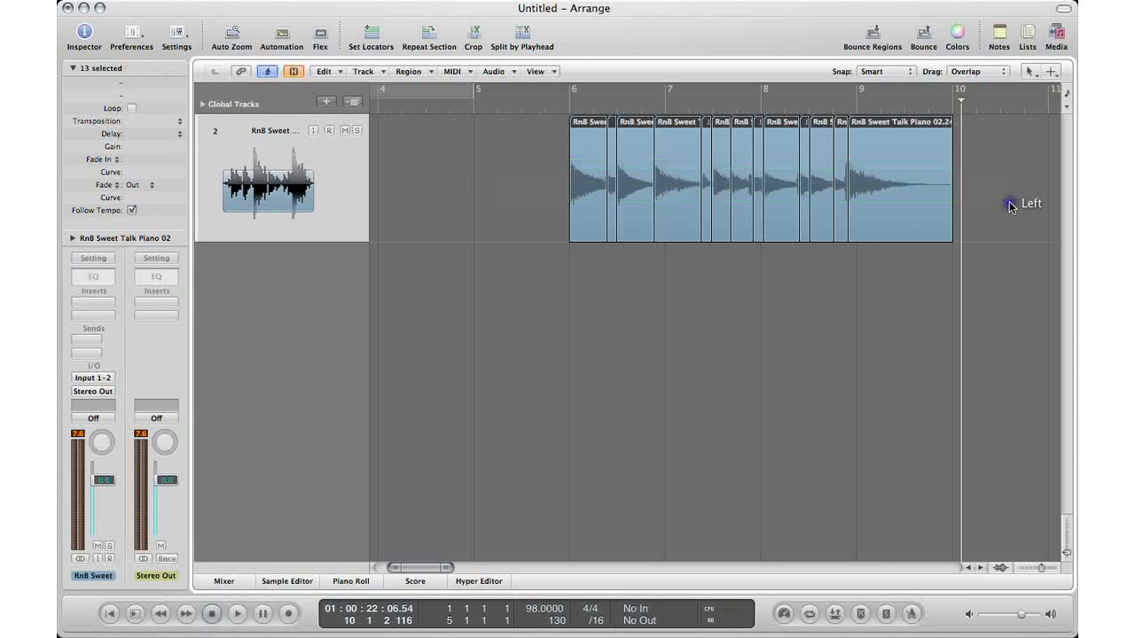
Step: Convert the 13 selected chops to a new sampler track with zones from Regions
click(494, 72)
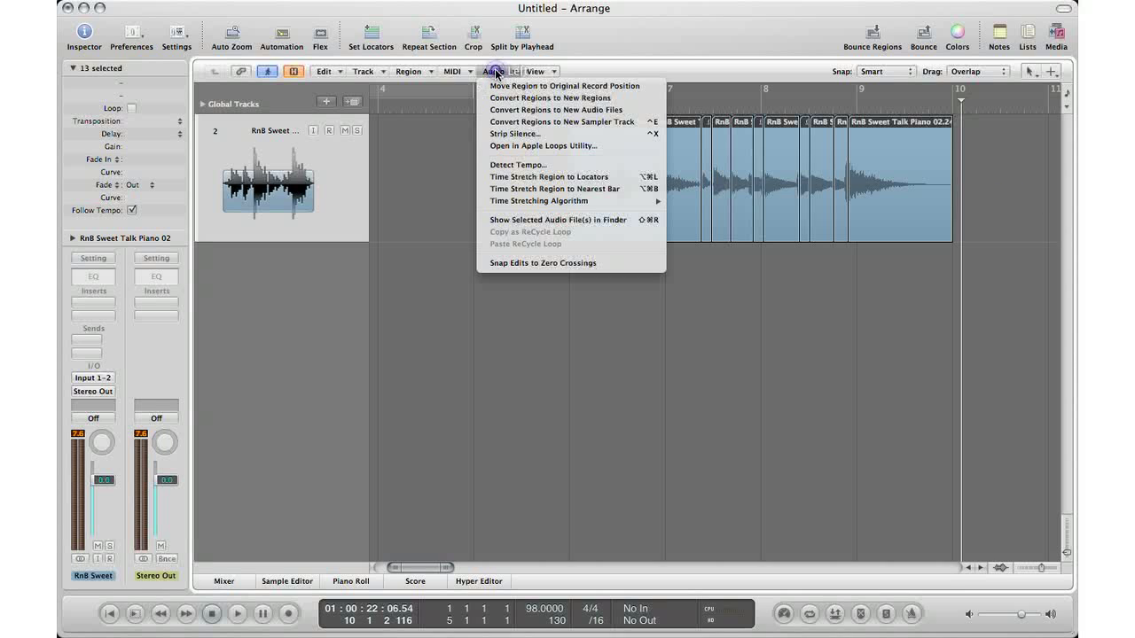
click(549, 124)
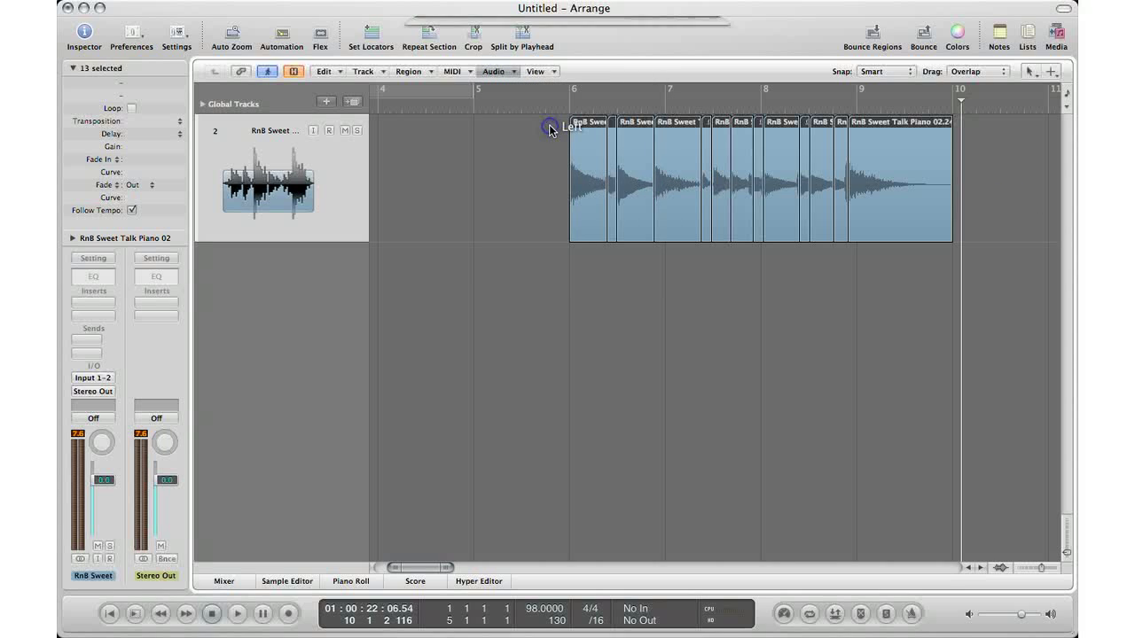
click(530, 54)
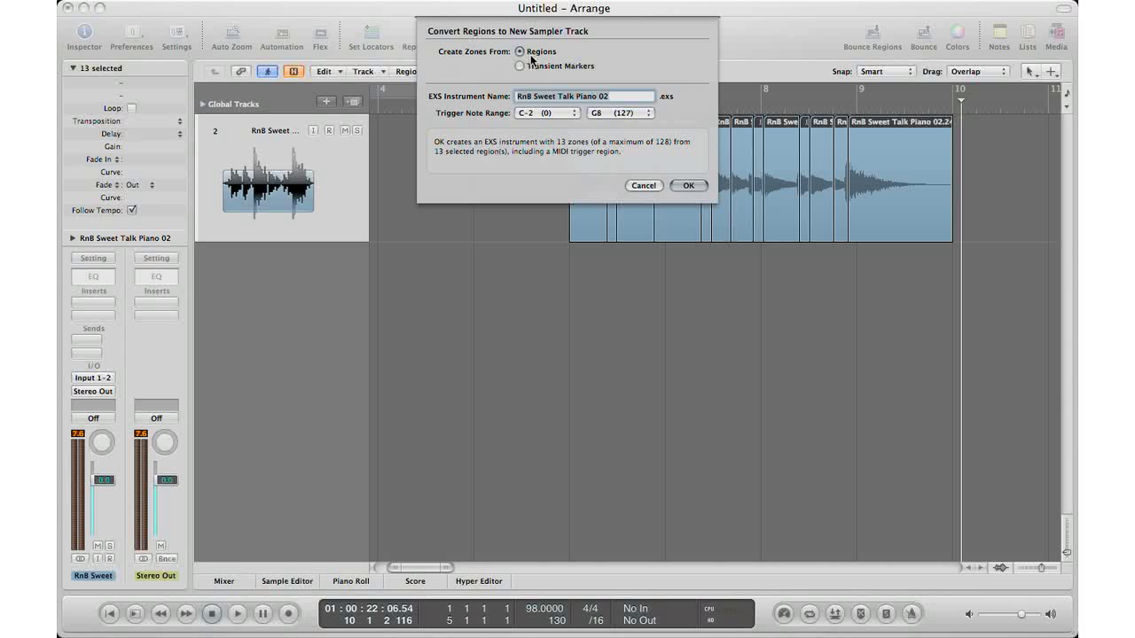
click(686, 186)
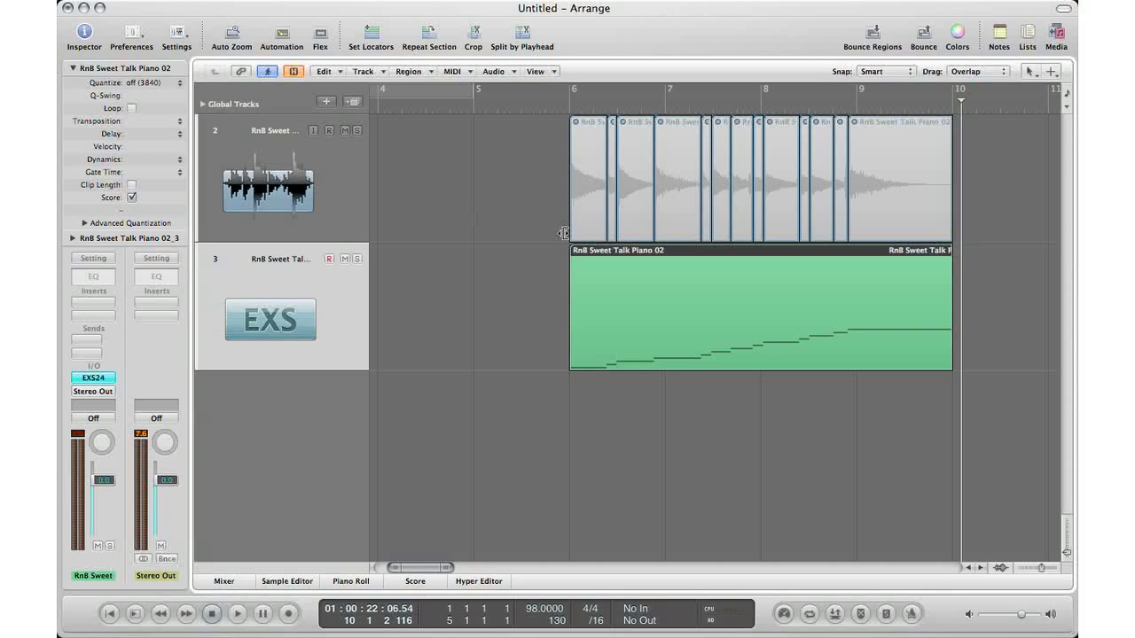
Step: Play the new sampler track from bar 6, then open the EXS24 zone editor
double_click(564, 104)
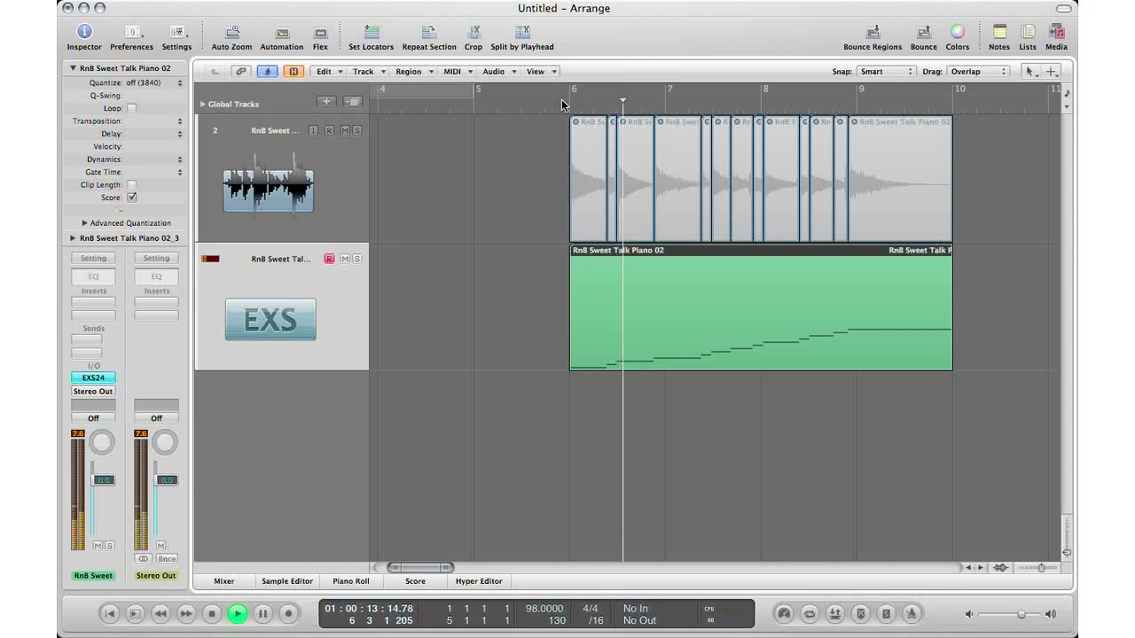
key(space)
click(93, 378)
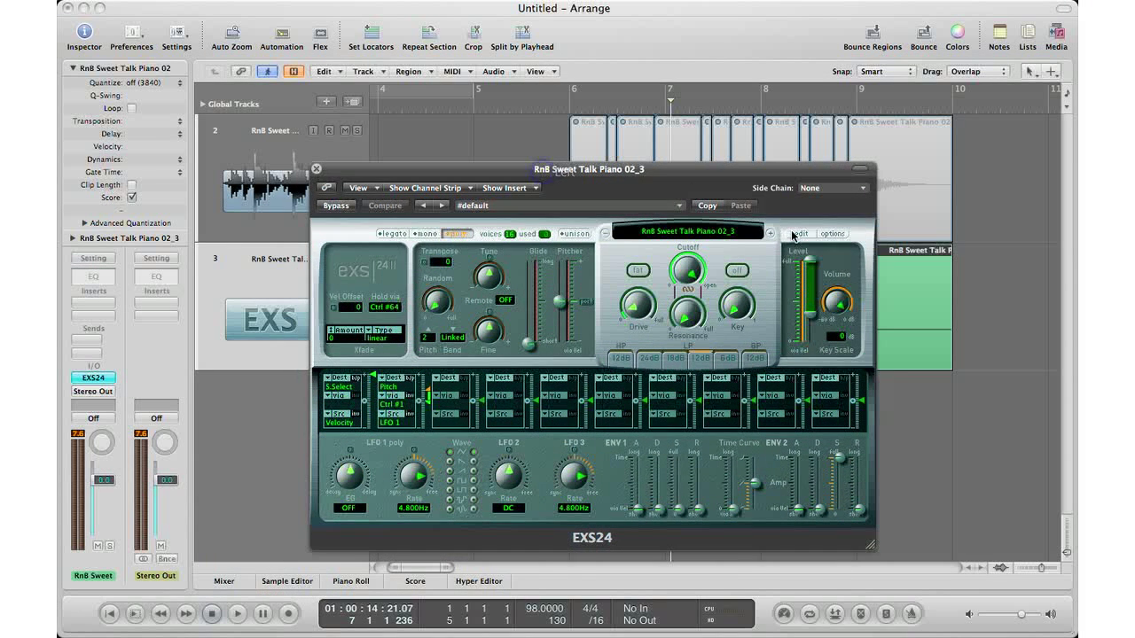
click(797, 234)
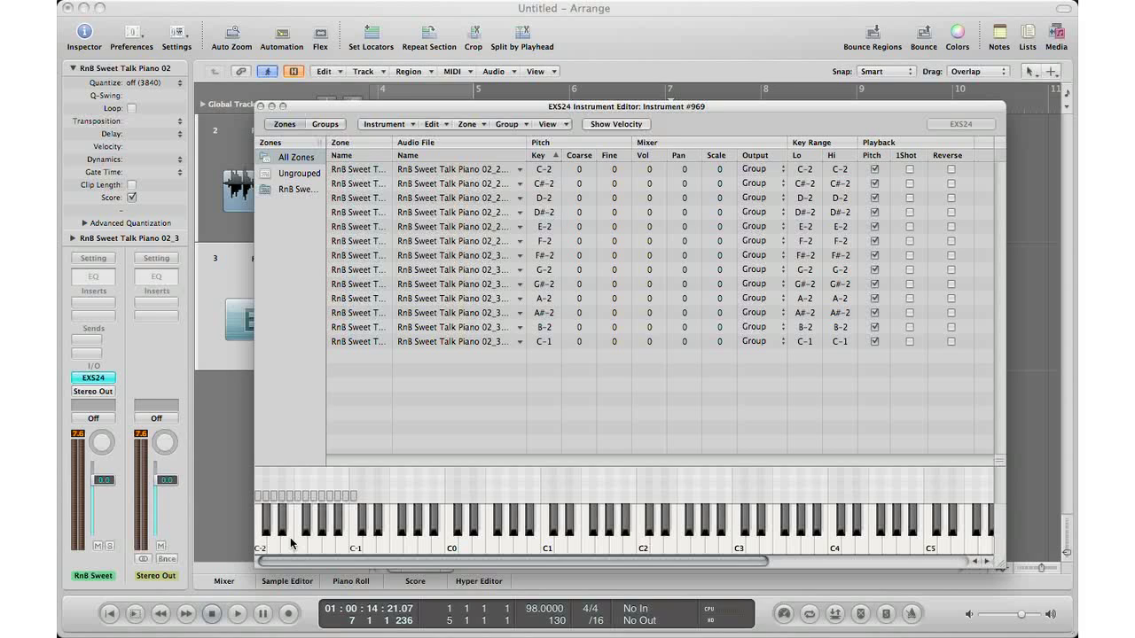
Step: Audition the chops on keys C-2 to F-2 with Musical Typing, then close it and the editor
key(super+k)
key(z)
key(z)
key(z)
key(z)
key(a)
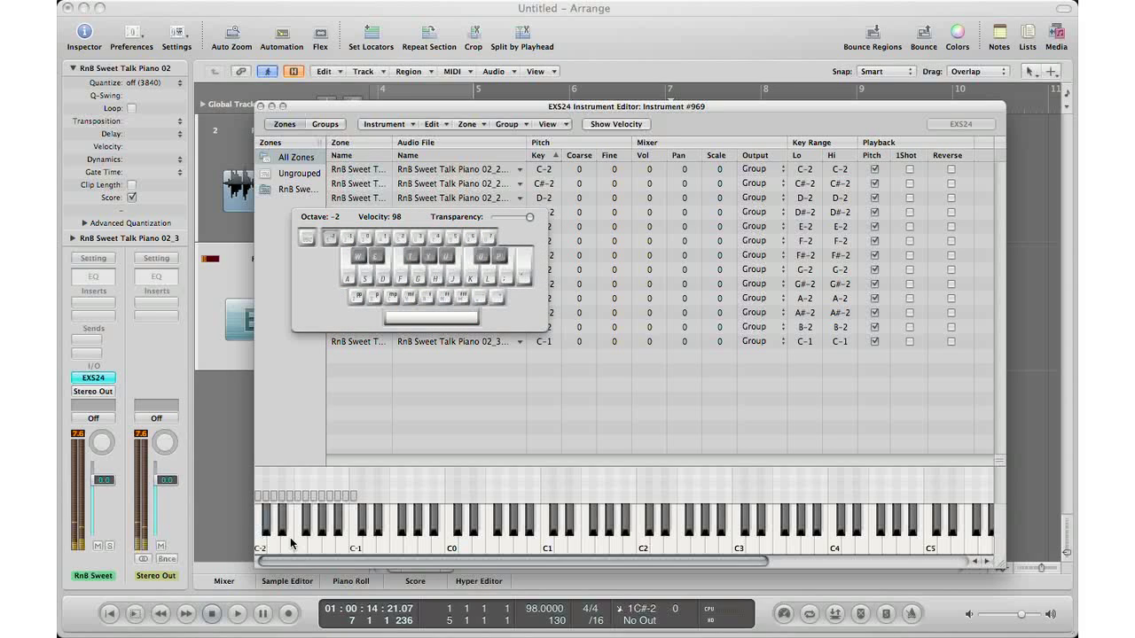
key(s)
key(d)
key(w)
key(a)
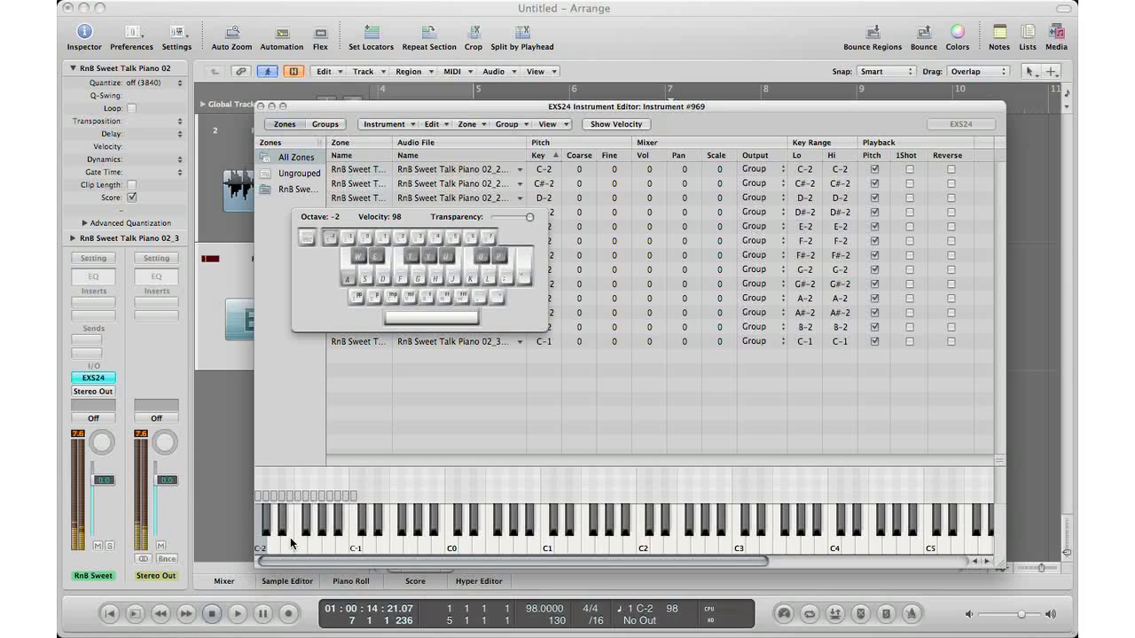
key(f)
key(s)
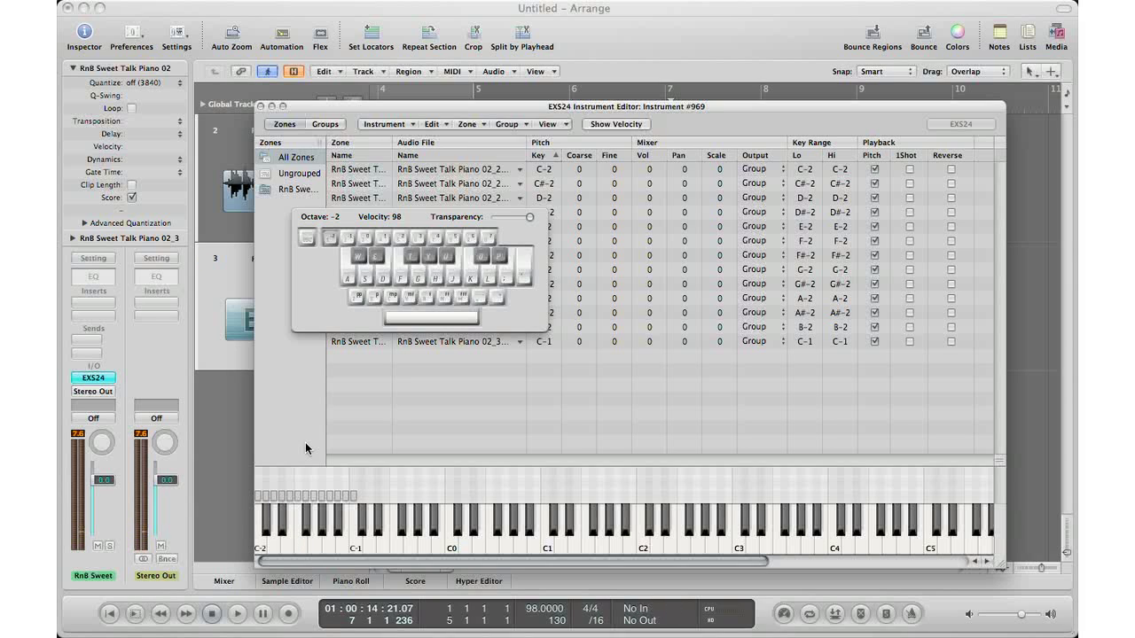
click(298, 218)
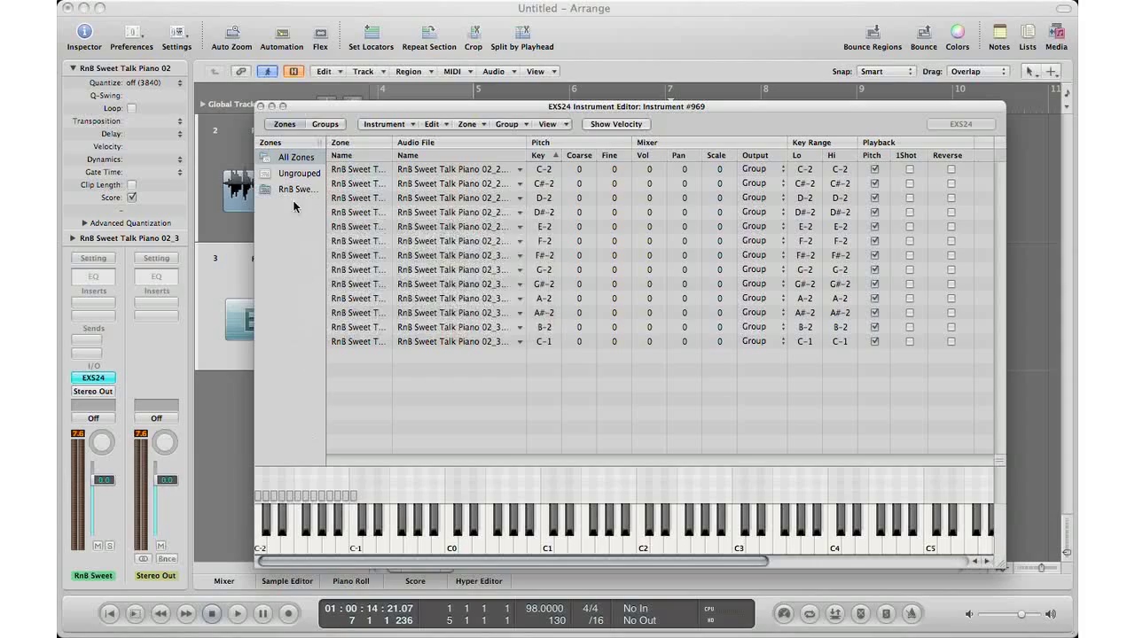
click(262, 107)
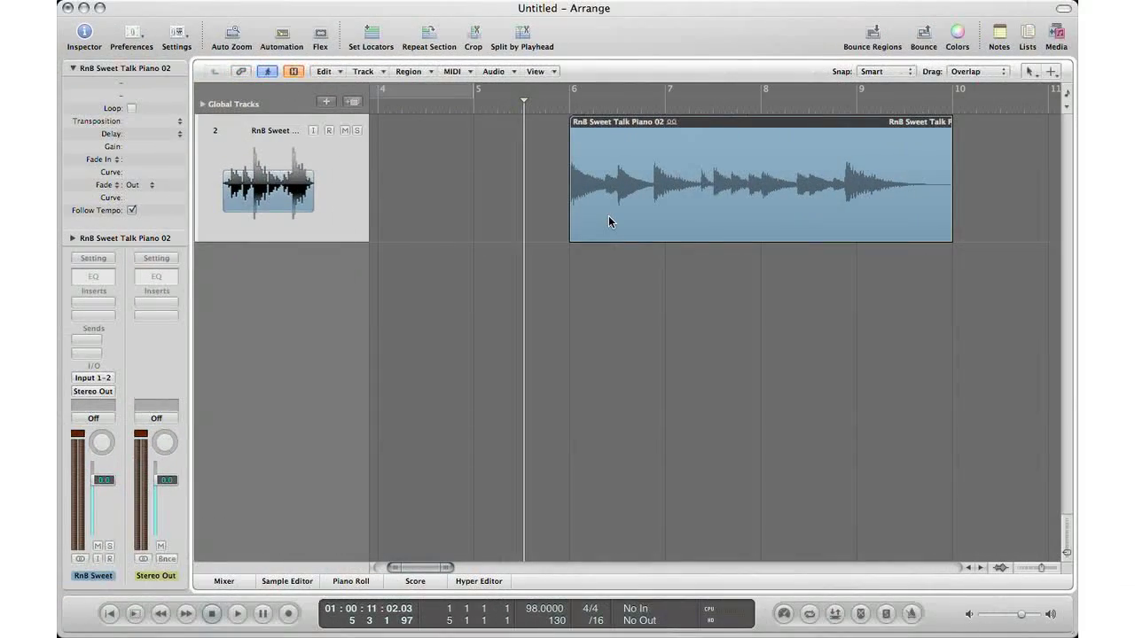
Step: Reselect the piano region and play it from its start, then stop
click(656, 289)
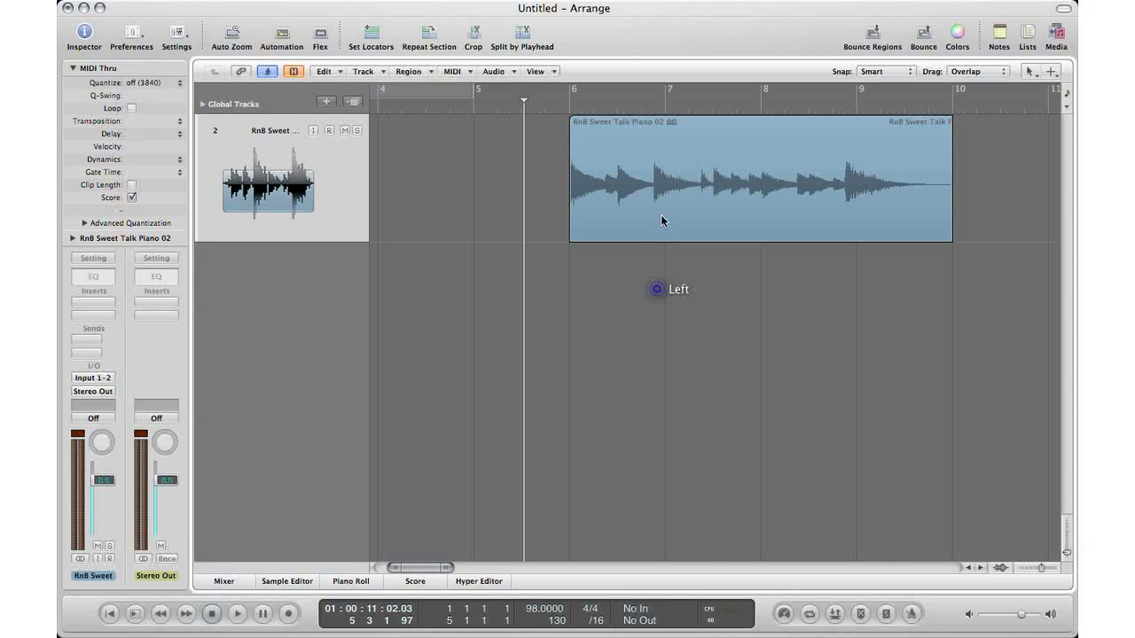
click(658, 174)
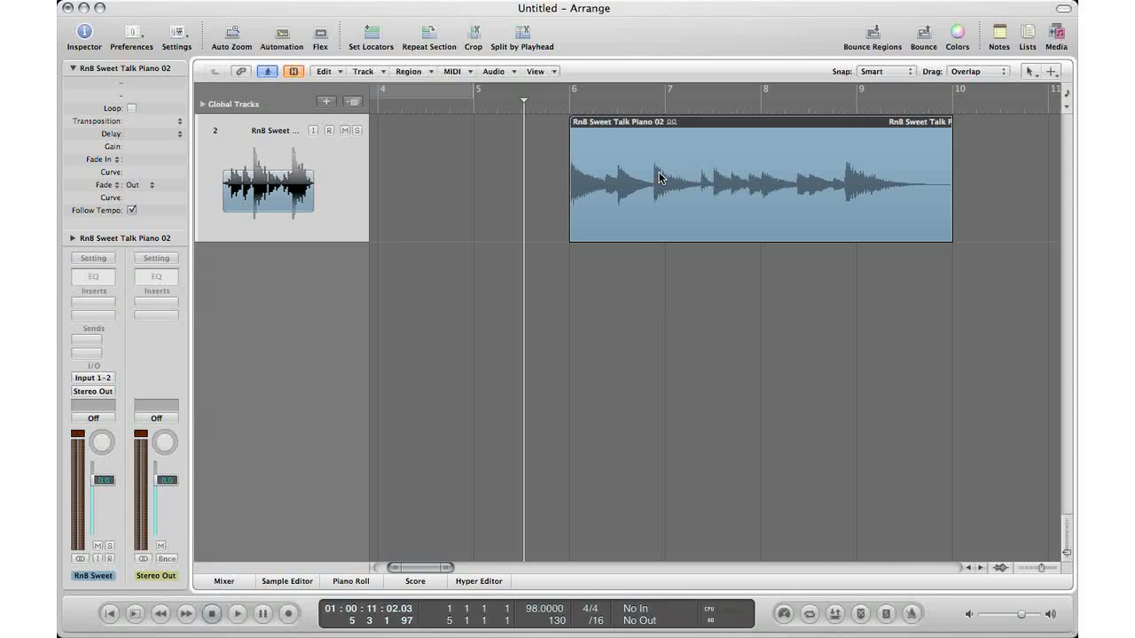
key(shift+Home)
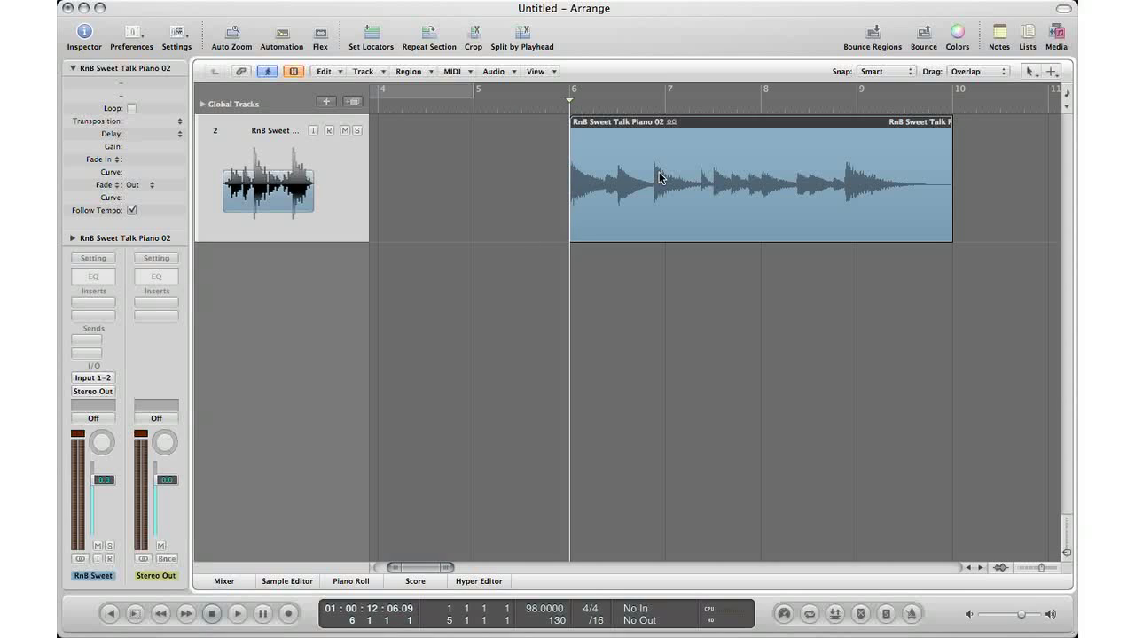
key(space)
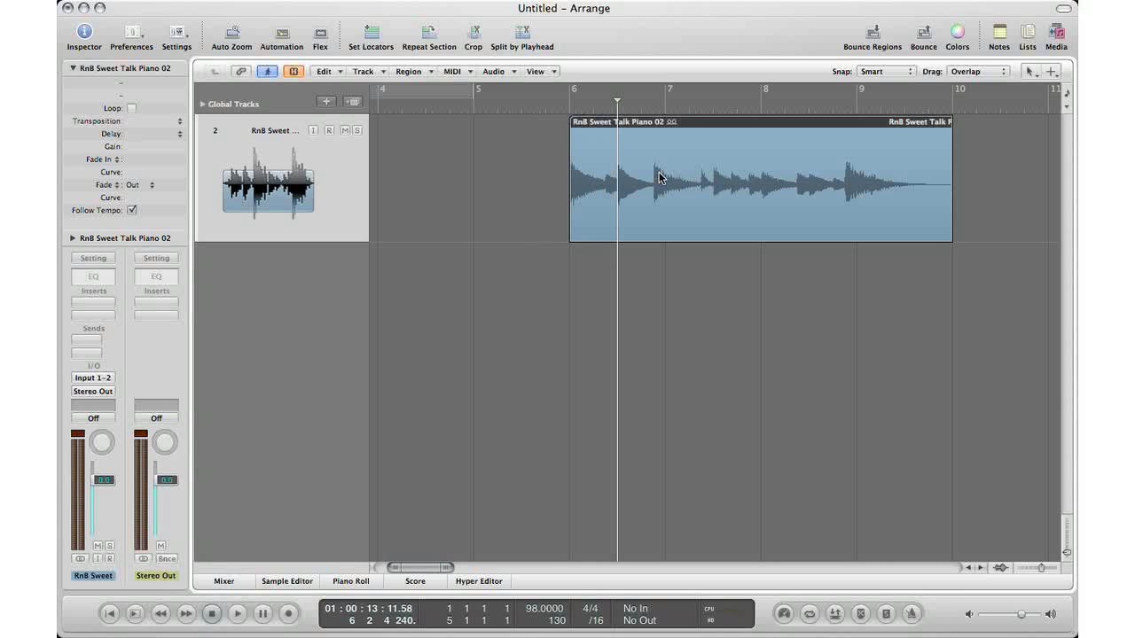
key(space)
Step: Open the Key Commands window with Option-K and focus its search field
key(alt+k)
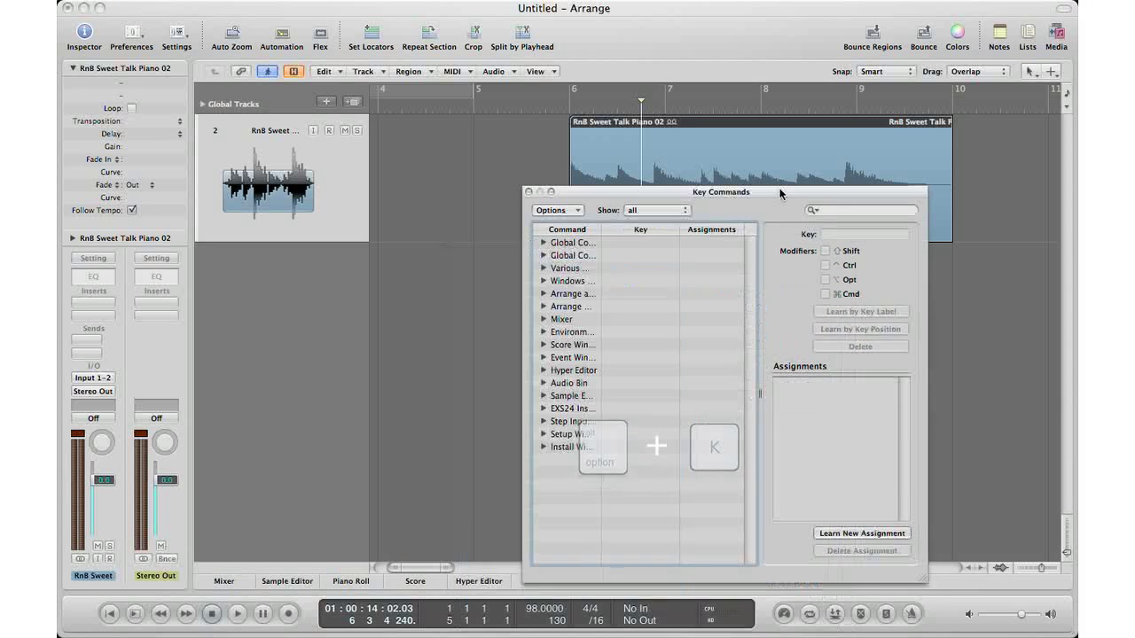
click(717, 112)
click(787, 133)
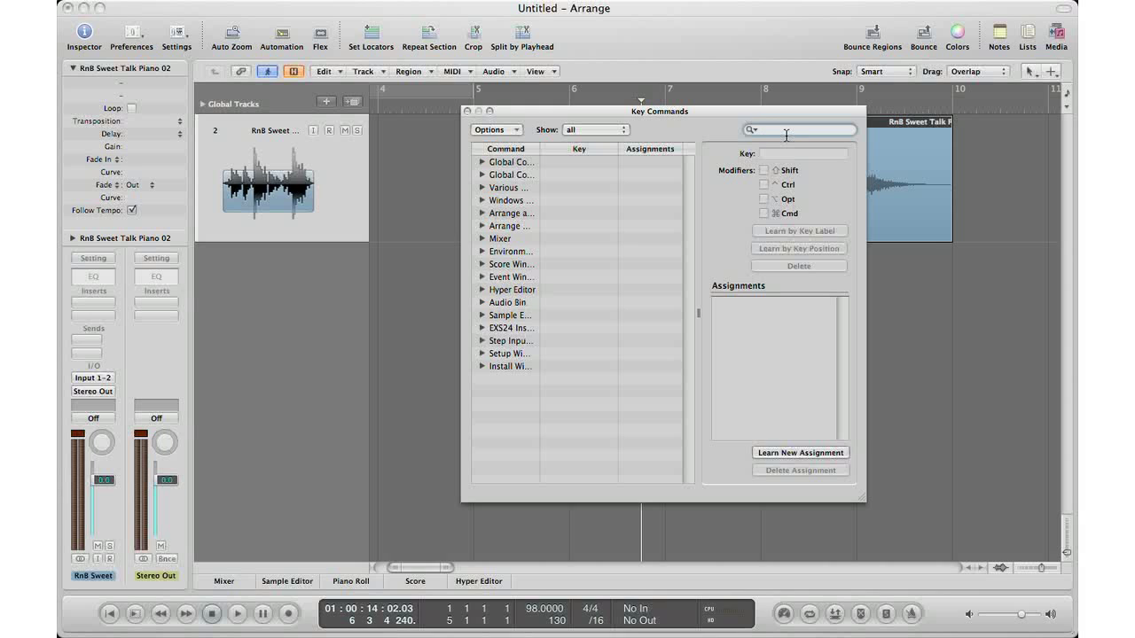
Step: Find Forward by Transient by searching 'forwar', close Key Commands, and place the playhead before bar 6
text(forw)
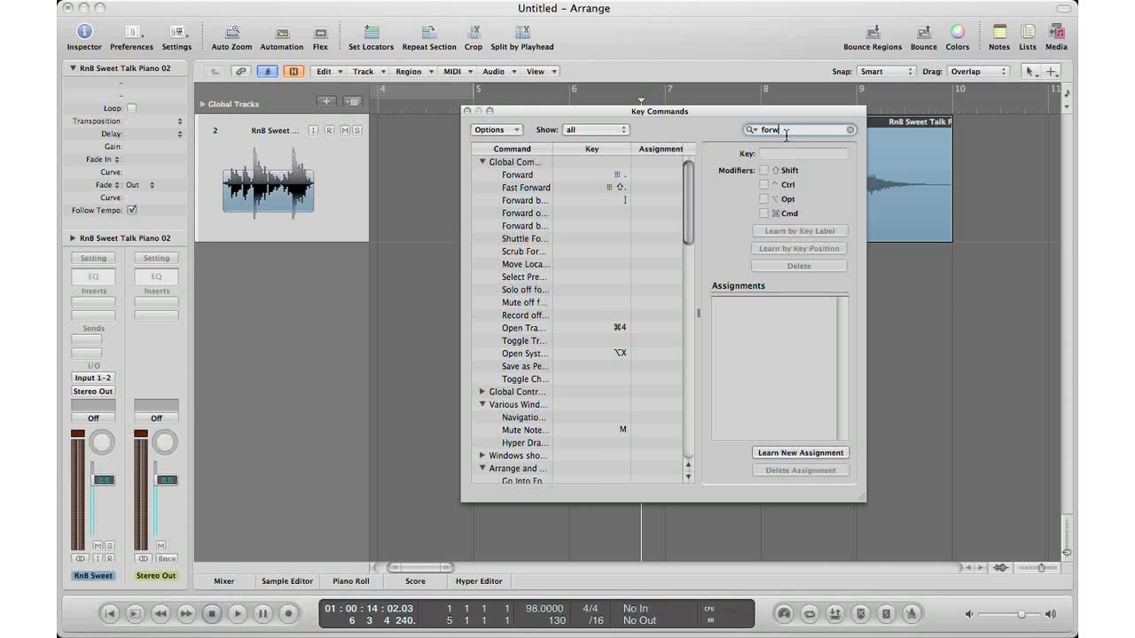
text(ard)
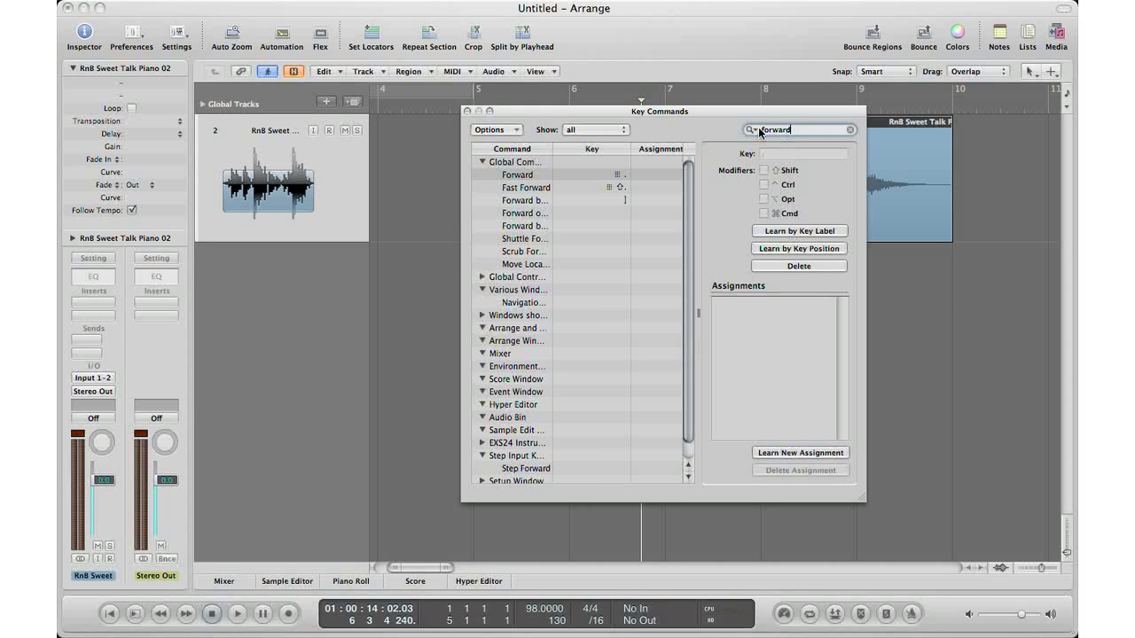
click(534, 200)
drag(555, 149, 585, 149)
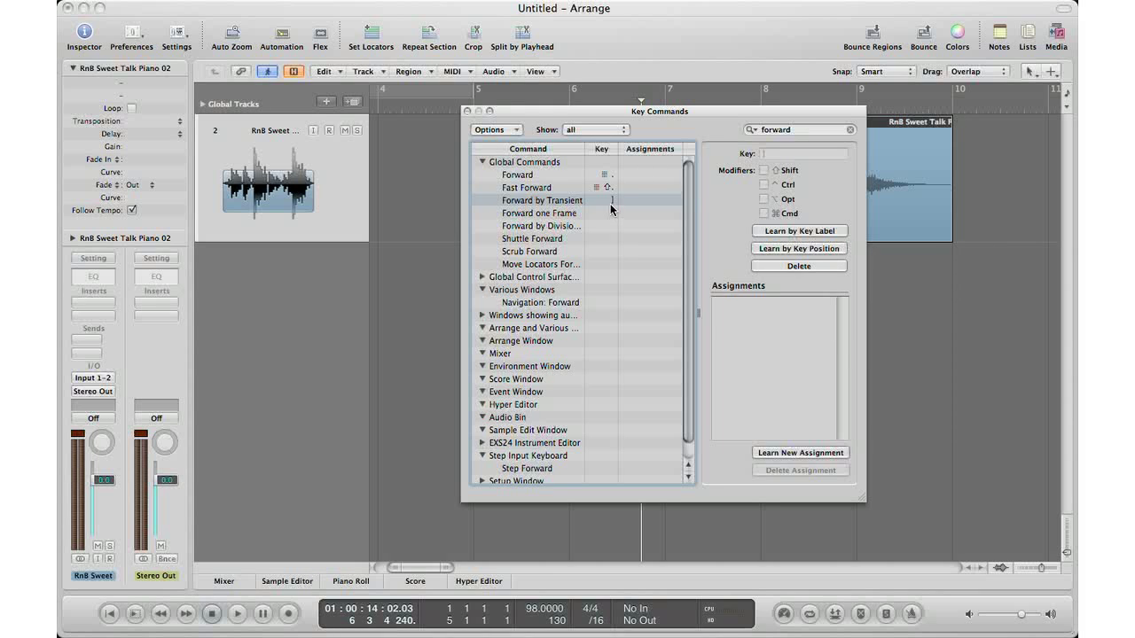
click(467, 110)
click(534, 107)
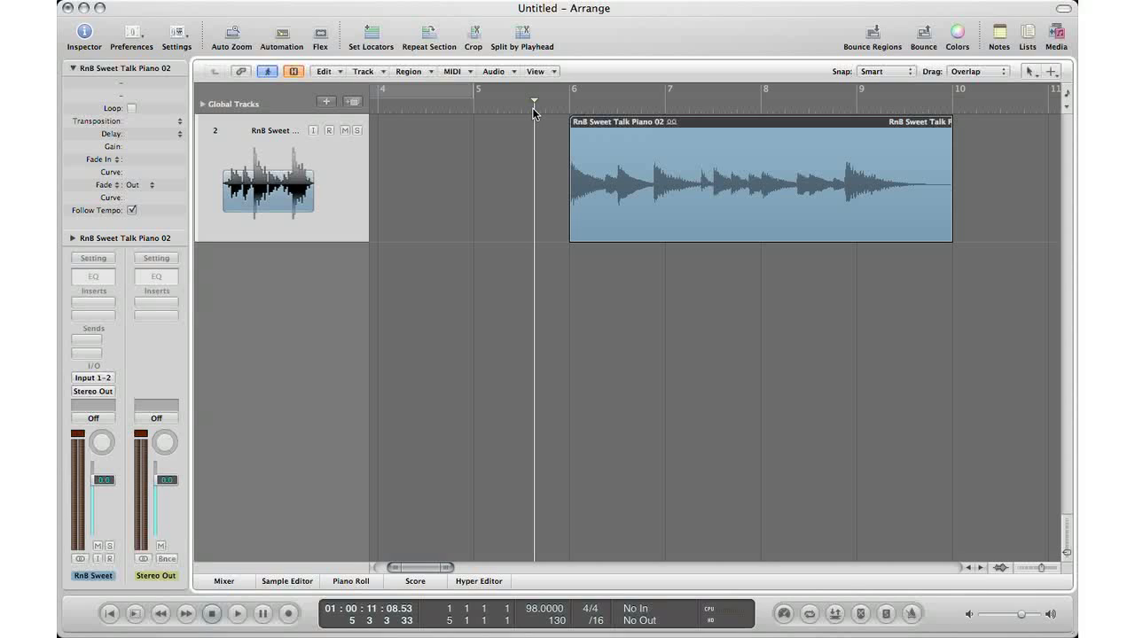
Step: Split the piano region at each note onset during playback, then select all 12 chops
key(space)
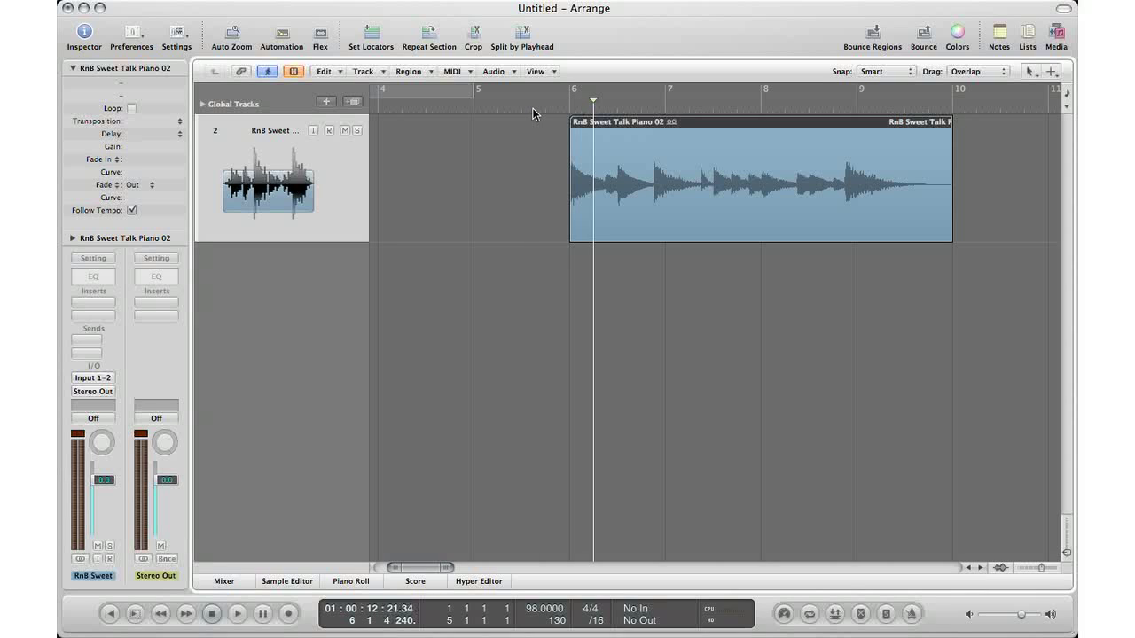
key(super+backslash)
key(super+backslash)
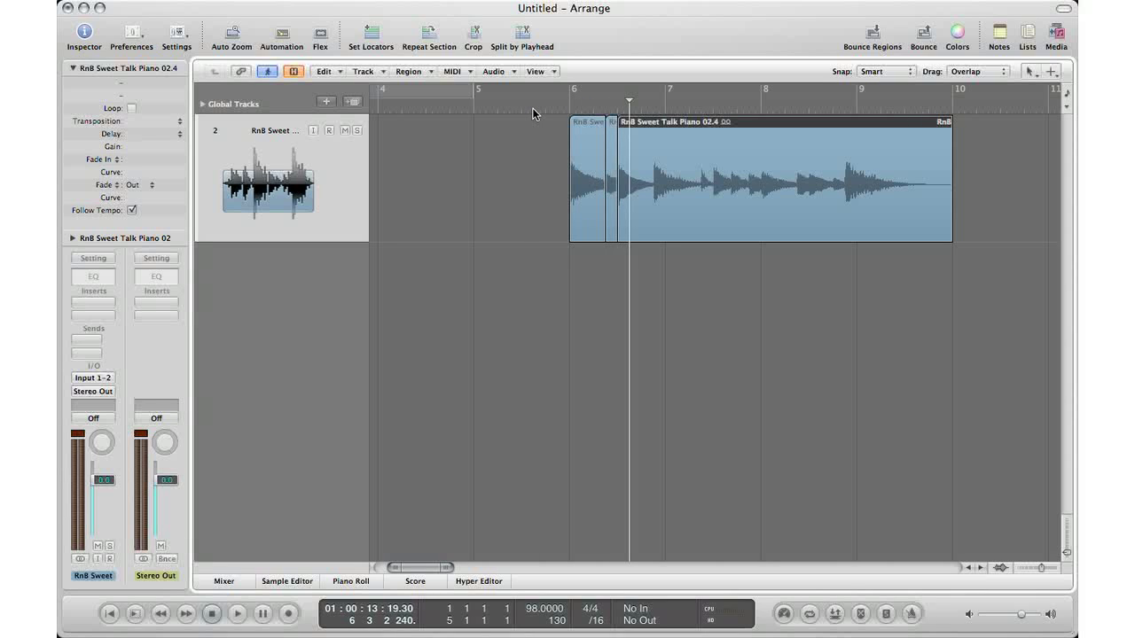
key(super+backslash)
key(super+backslash)
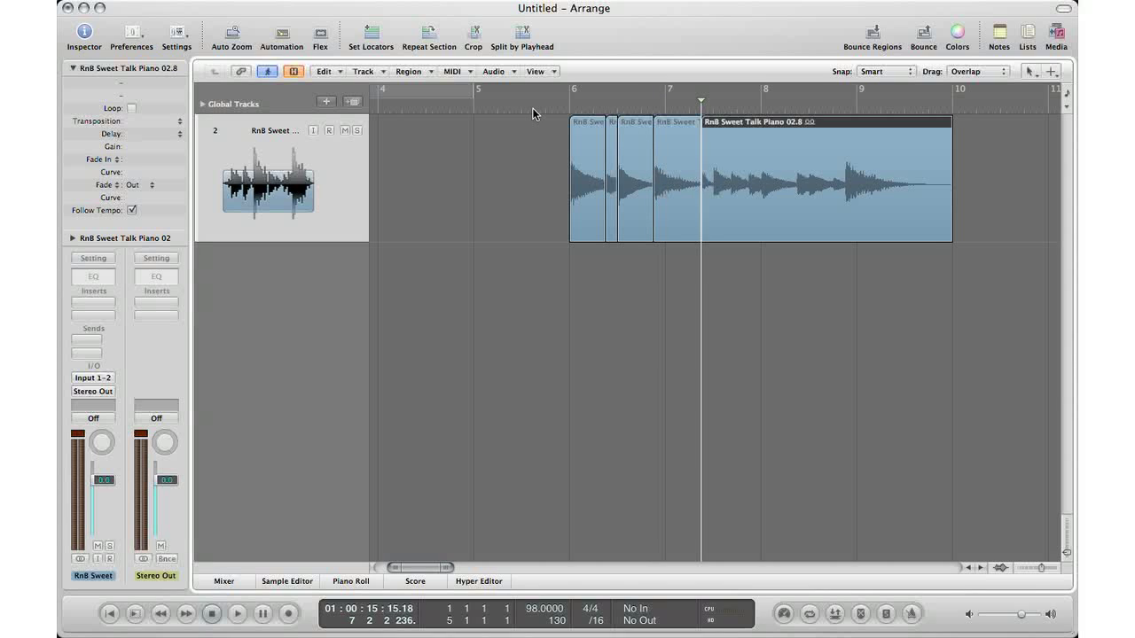
key(super+backslash)
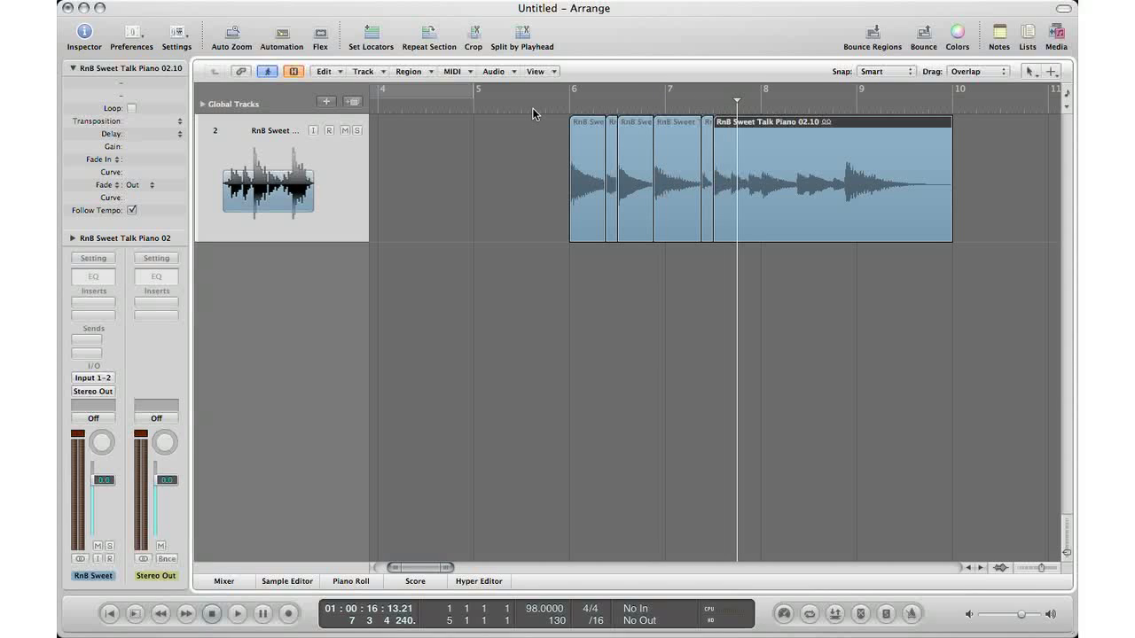
key(super+backslash)
key(super+backslash)
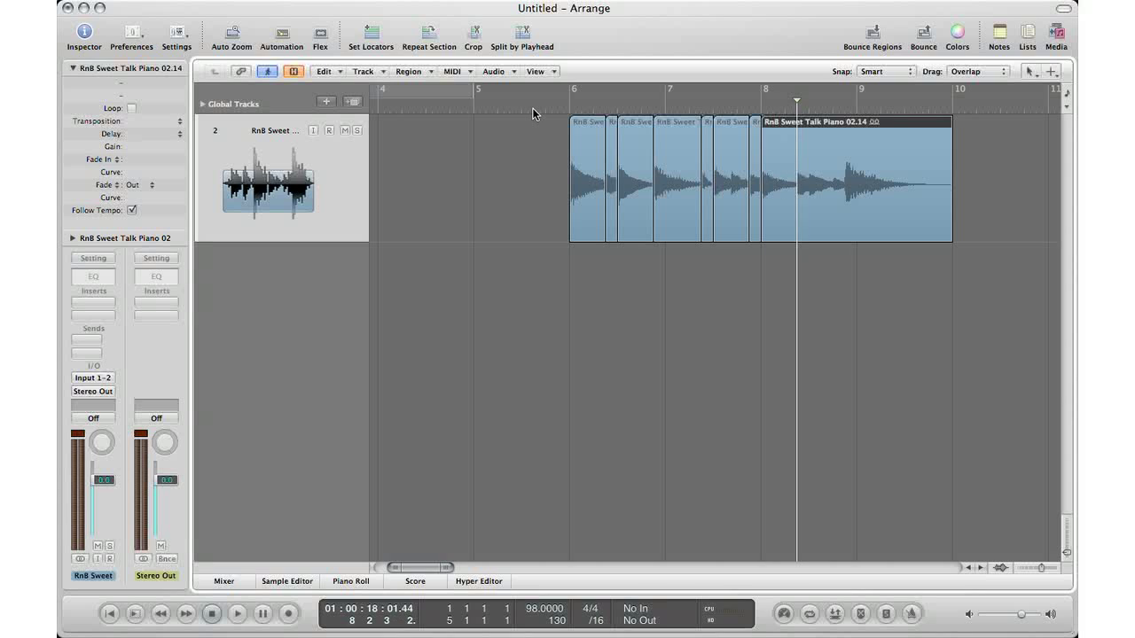
key(super+backslash)
key(super+backslash)
key(super+backslash)
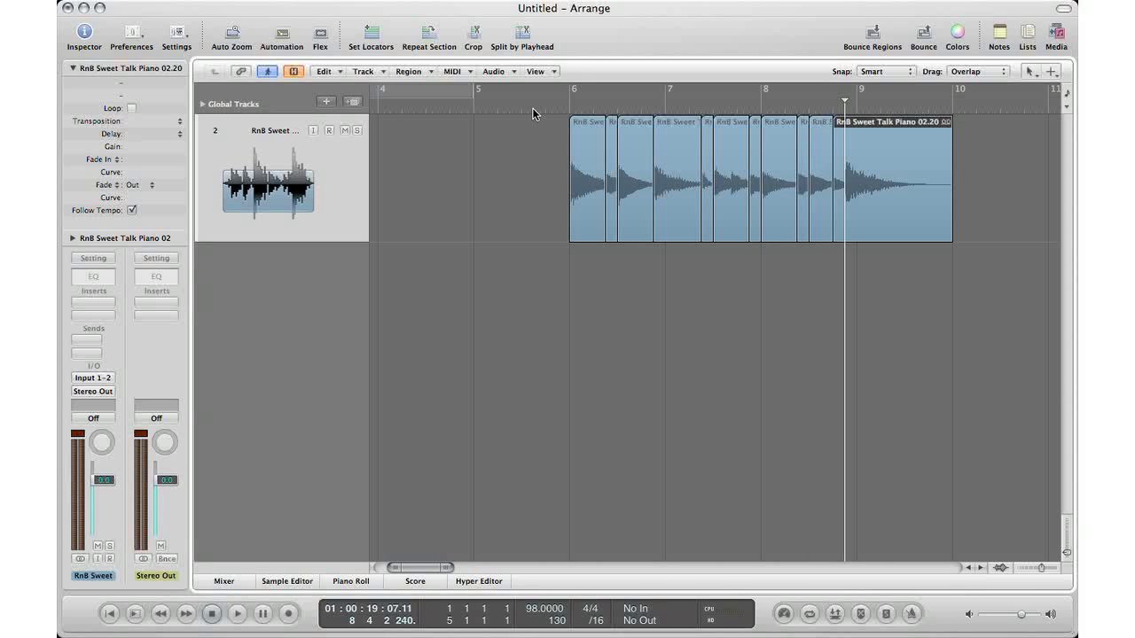
key(super+backslash)
drag(531, 171, 976, 191)
click(497, 72)
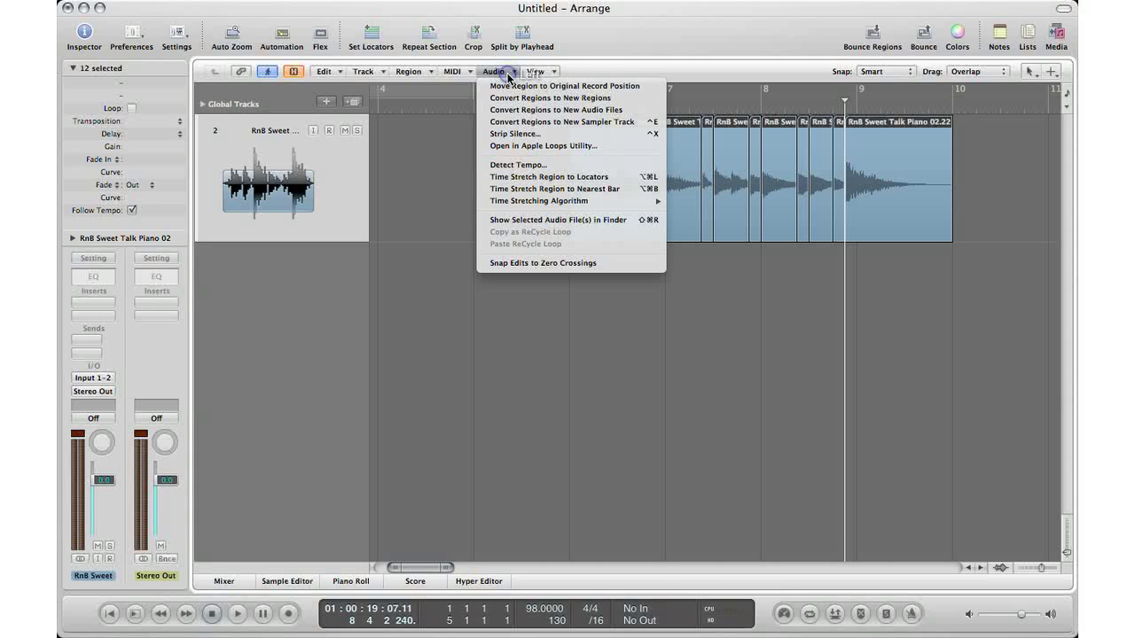
Step: Convert the 12 selected chops to a new EXS24 sampler track, keeping Regions as zone source
click(554, 123)
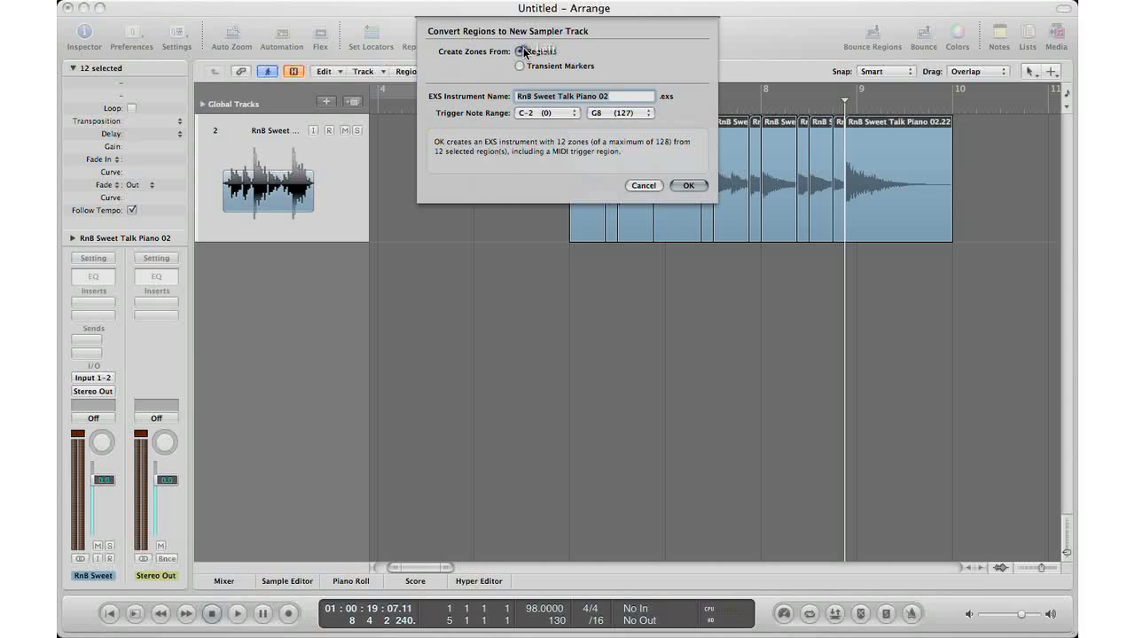
click(690, 187)
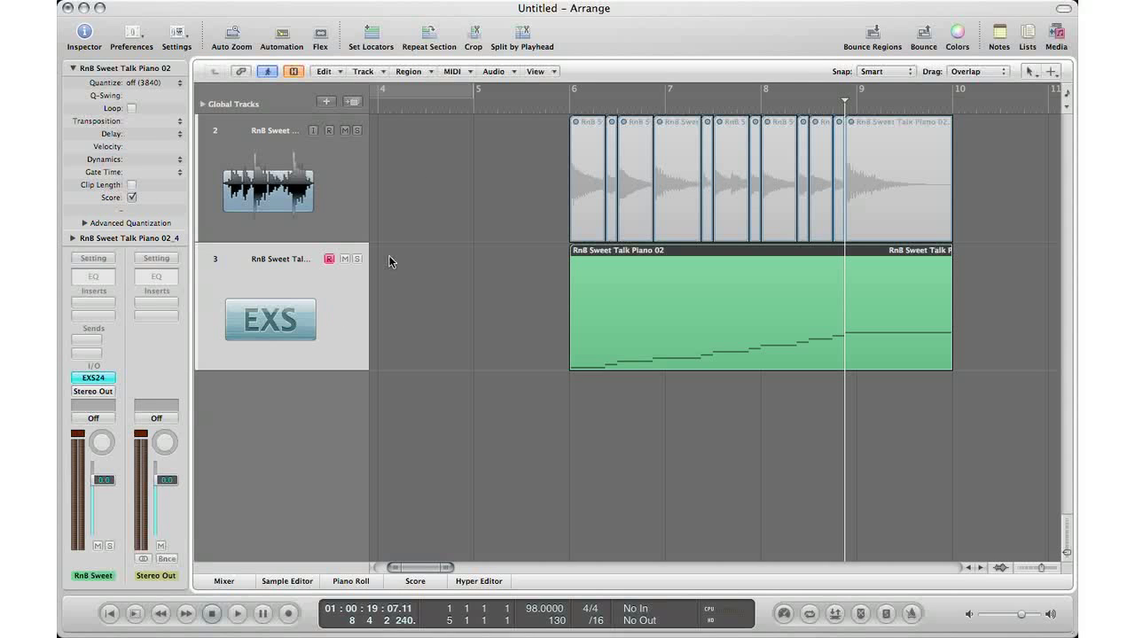
Step: Audition the sampler track from bar 6, then view its 12 chop zones mapped C-2 to B-2
double_click(556, 107)
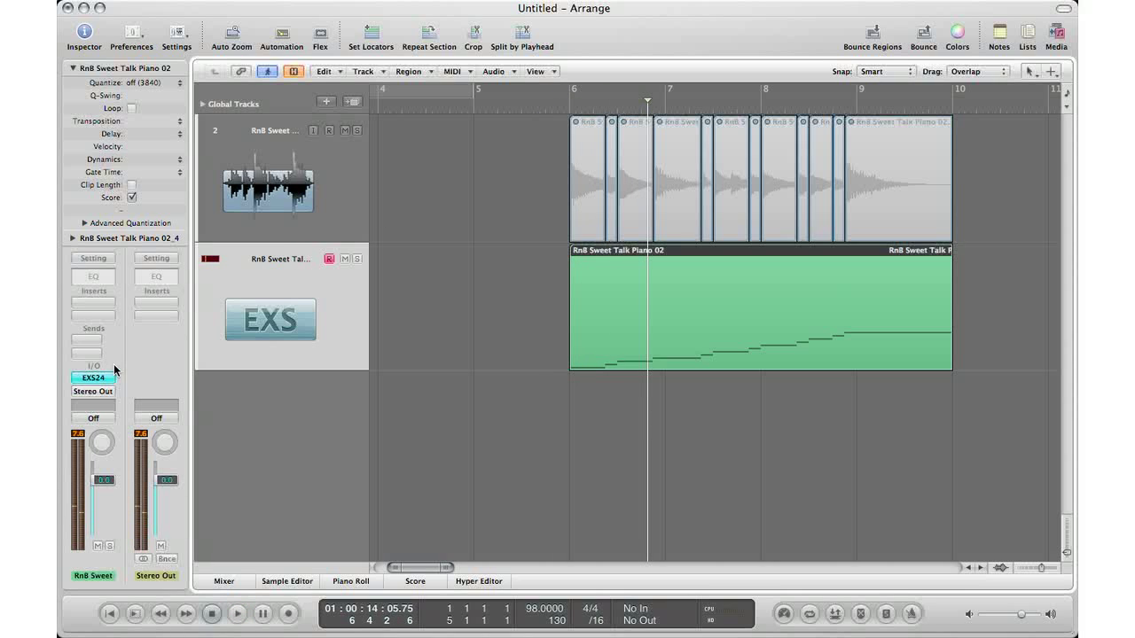
key(space)
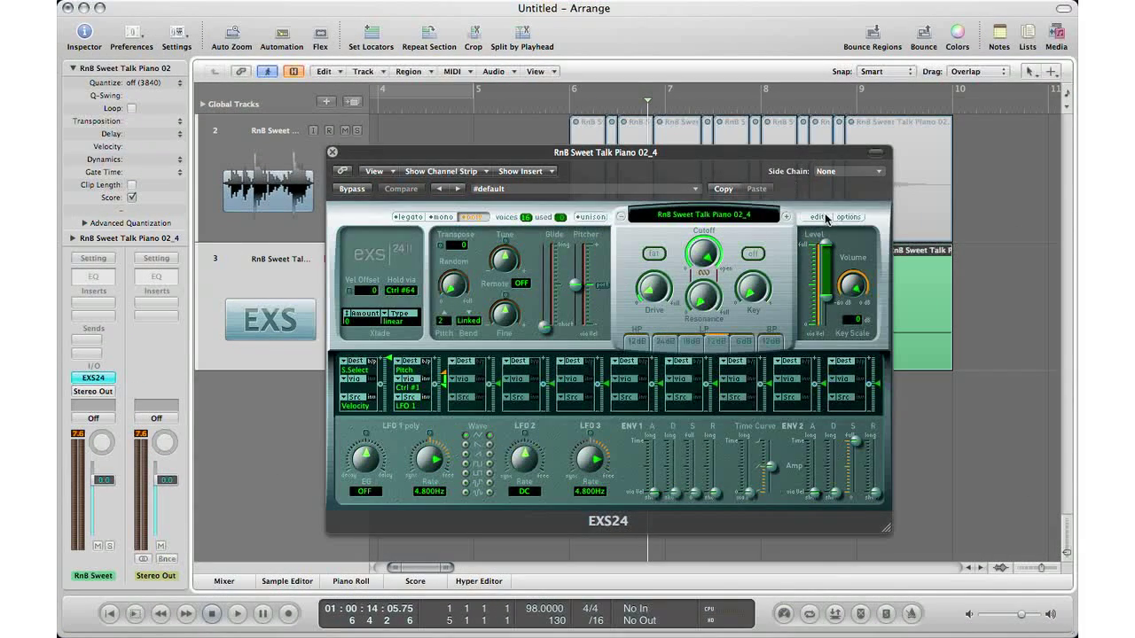
click(811, 218)
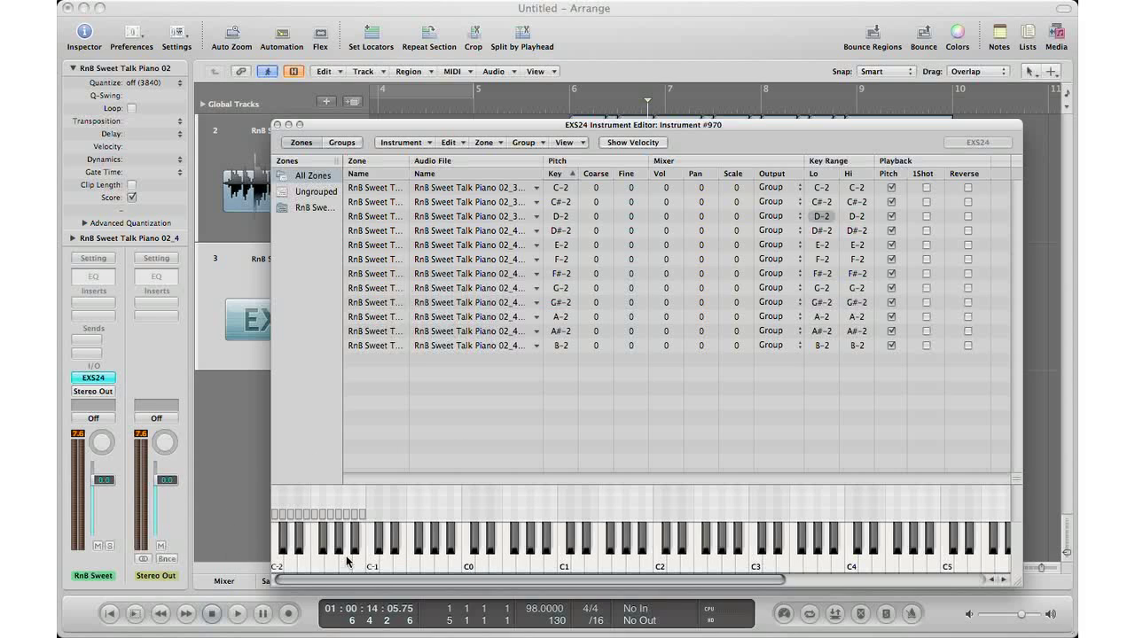
key(Caps_Lock)
key(a)
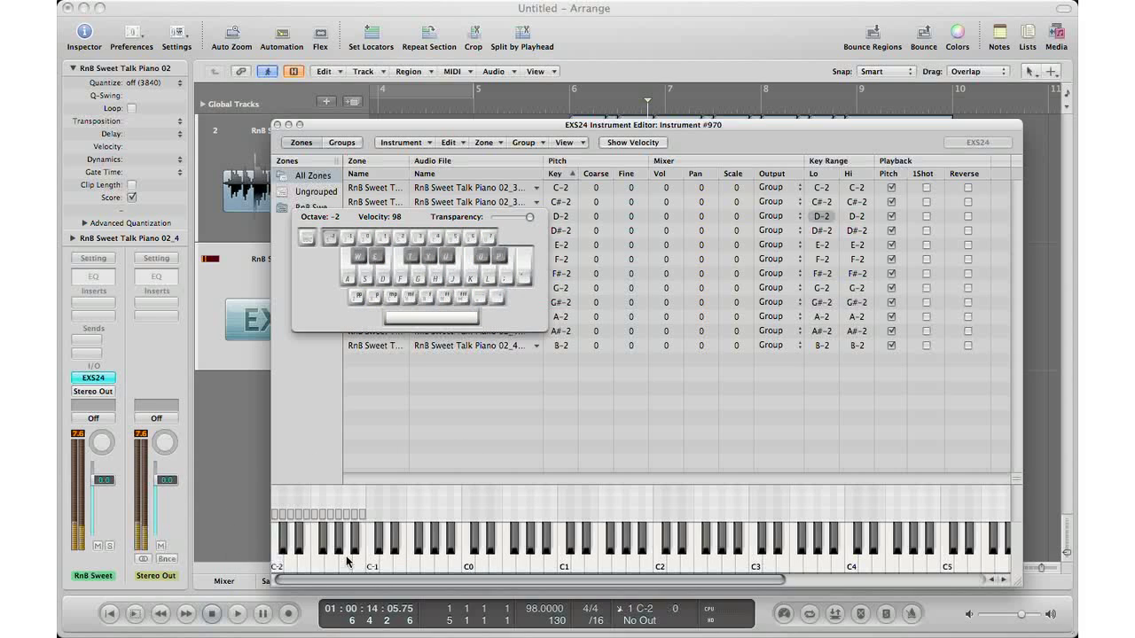
key(s)
key(d)
key(s)
key(w)
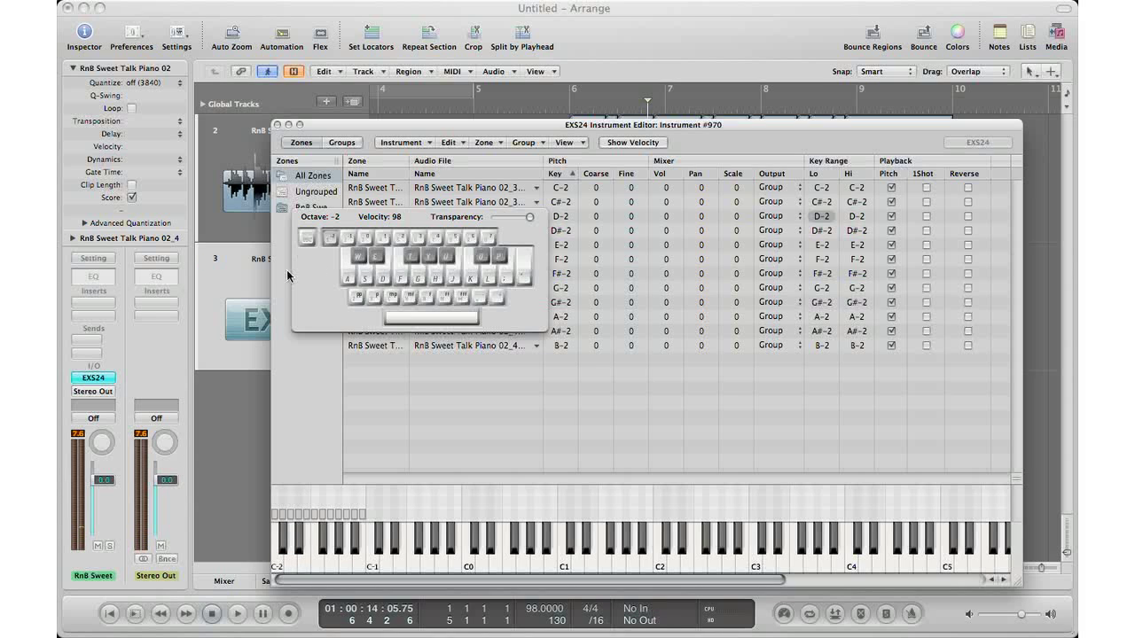
key(Caps_Lock)
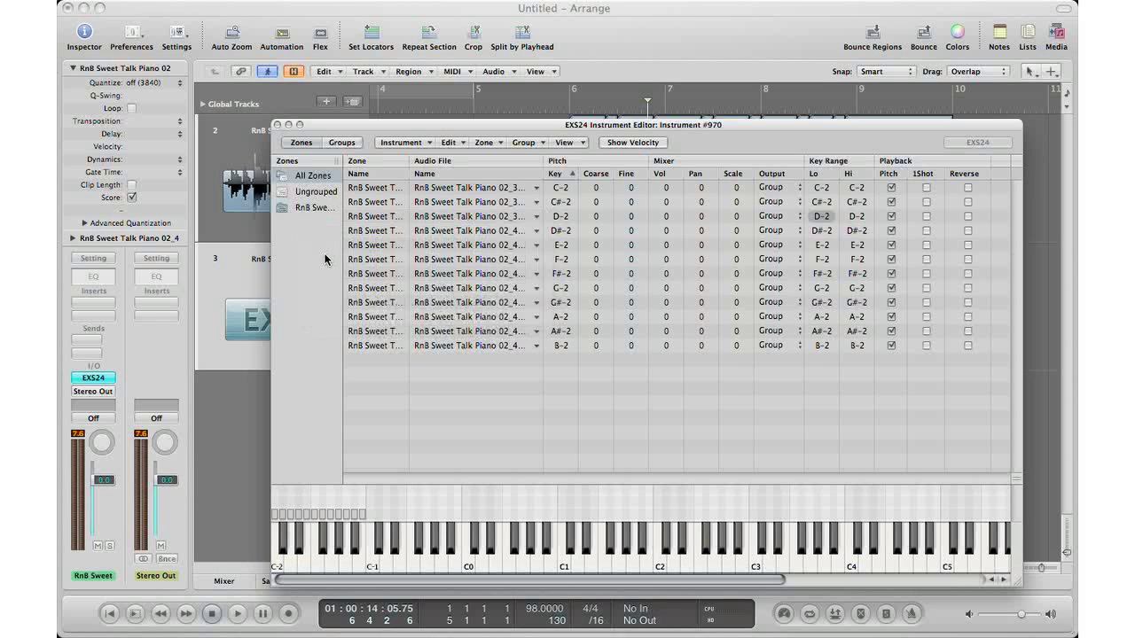
Step: Save the EXS24 piano-chop instrument as a new file with Instrument > Save As
click(416, 144)
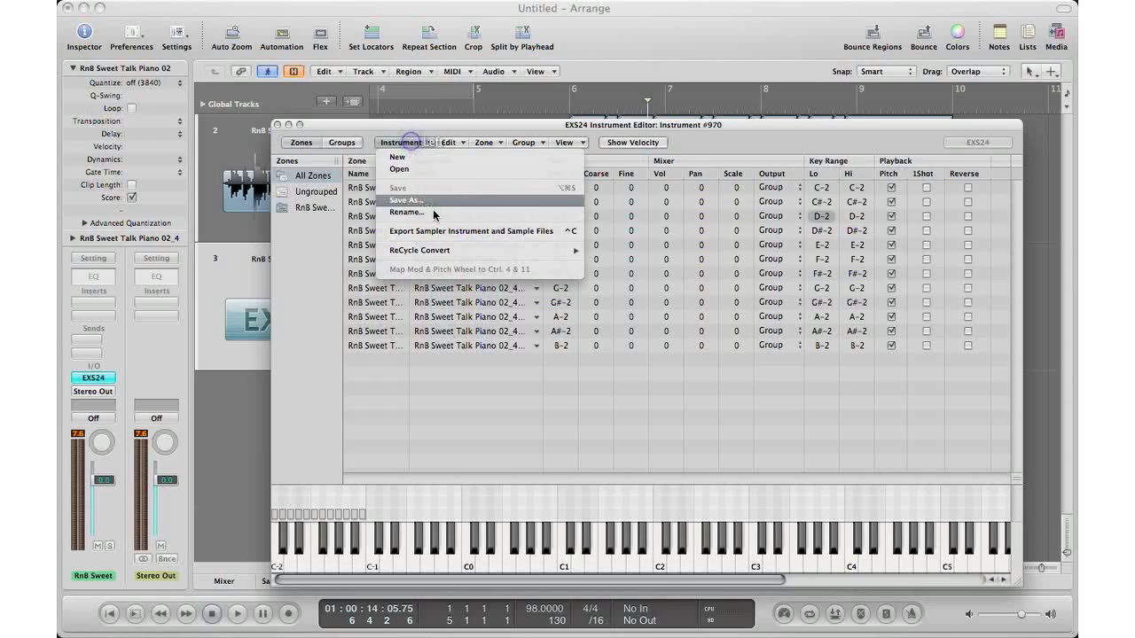
click(422, 202)
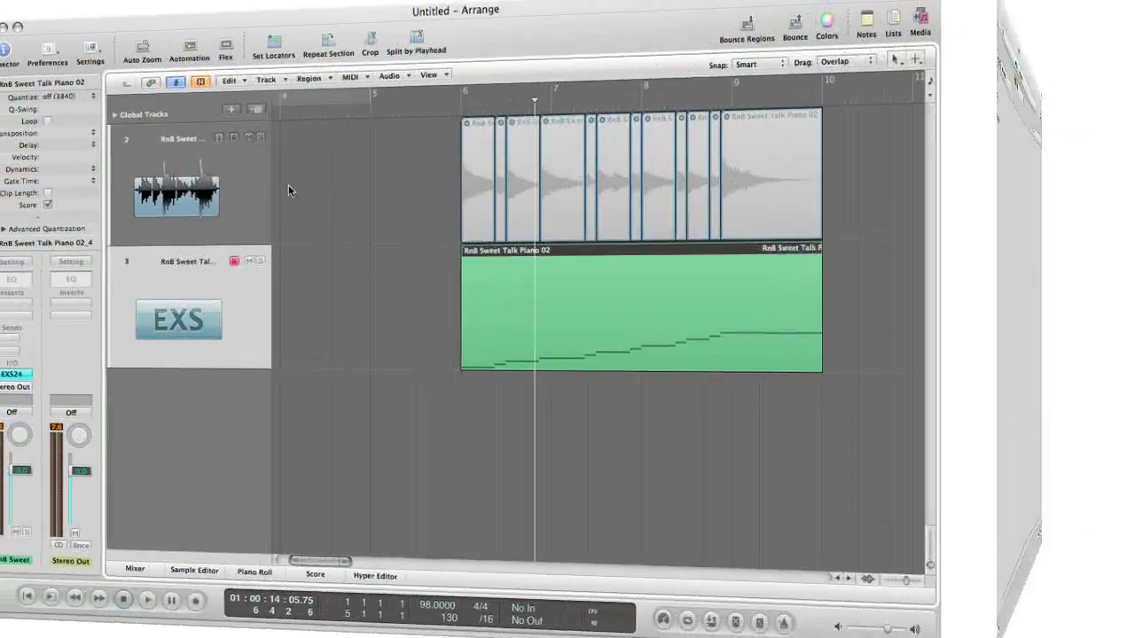